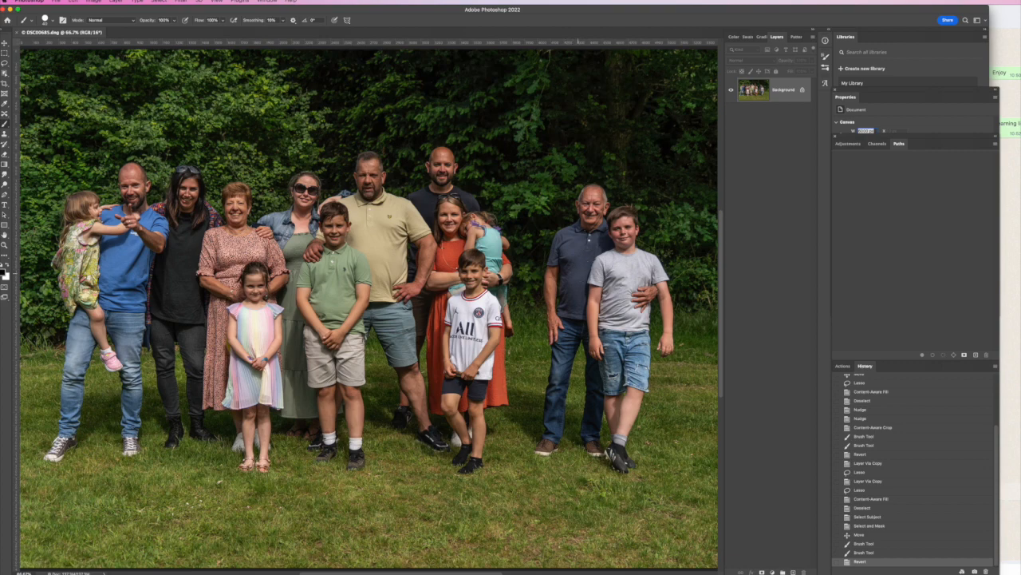
Step: Duplicate the Background layer as Background copy and hide the original Background layer
click(117, 2)
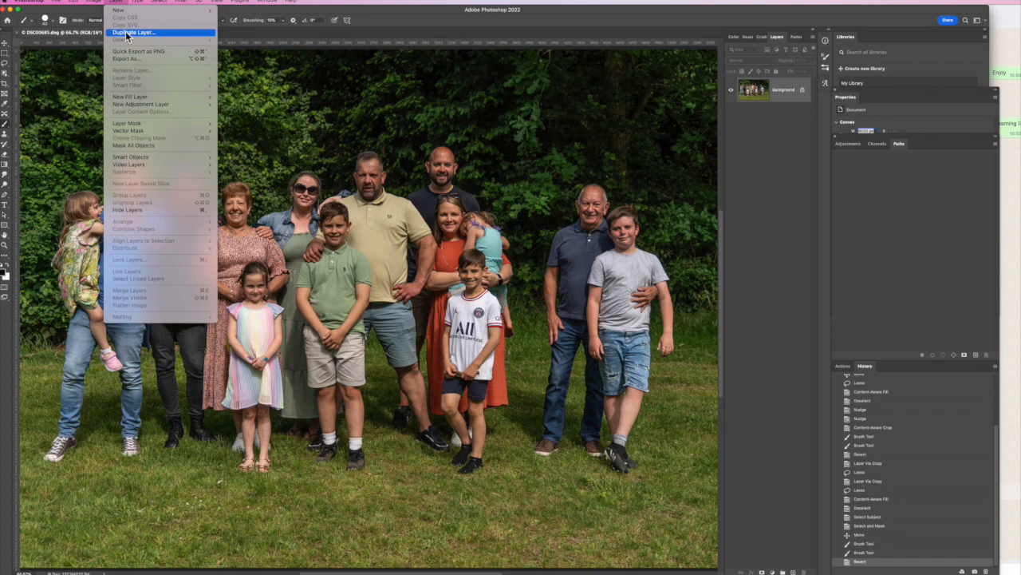
click(127, 32)
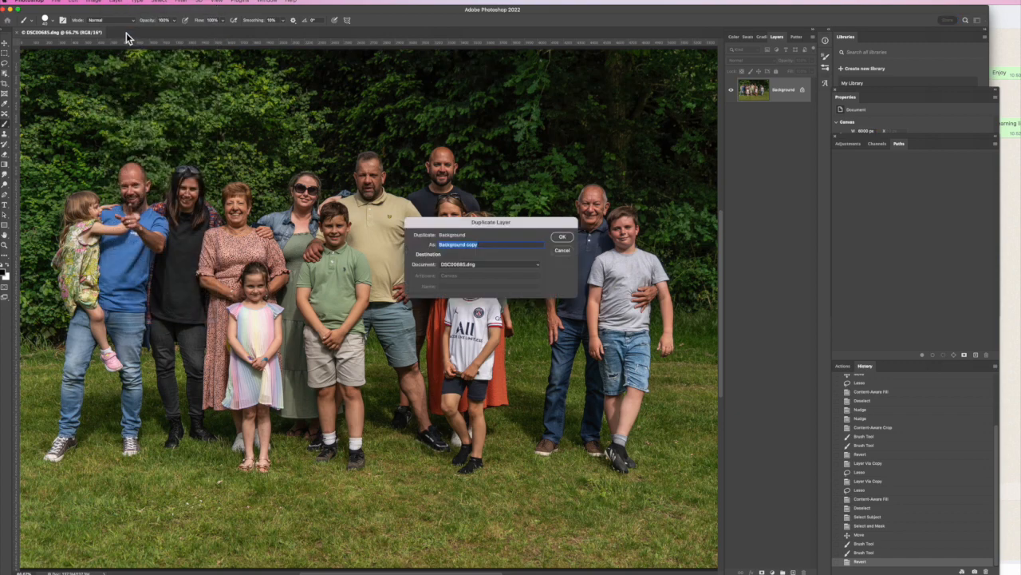
click(562, 239)
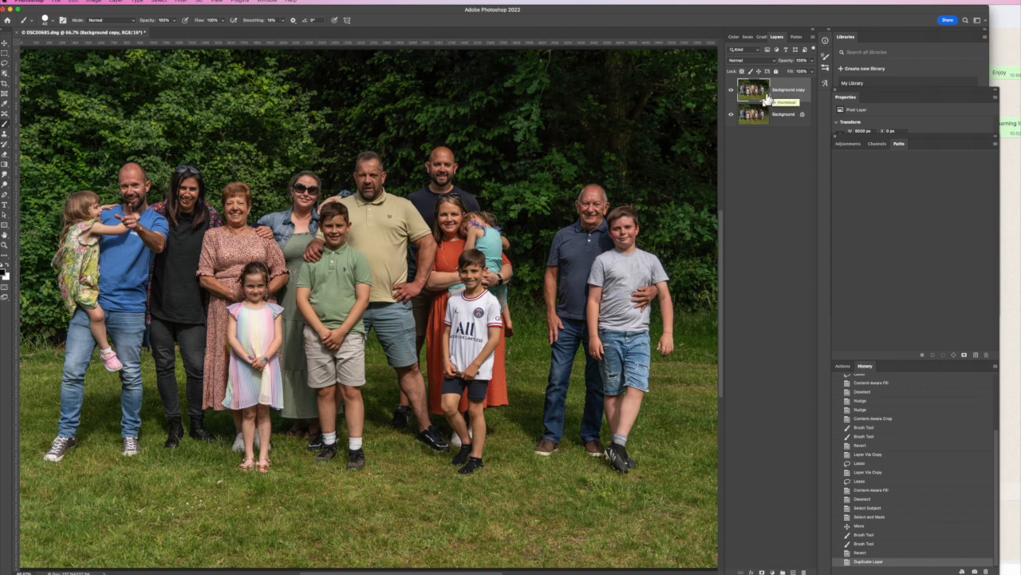
click(730, 115)
Step: Lasso loosely around the older man and boy standing apart from the group and copy them onto a new layer
click(7, 70)
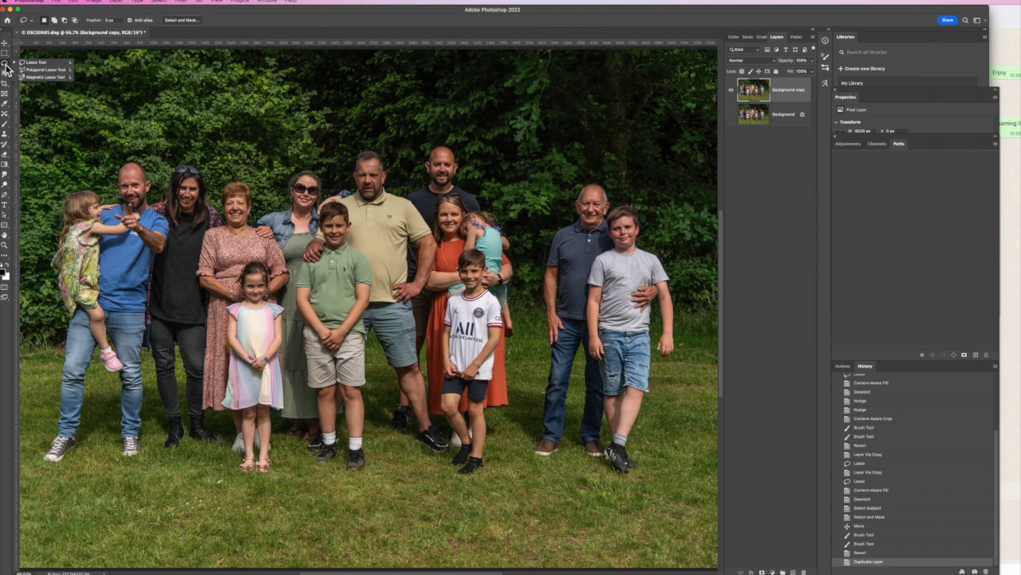
click(29, 64)
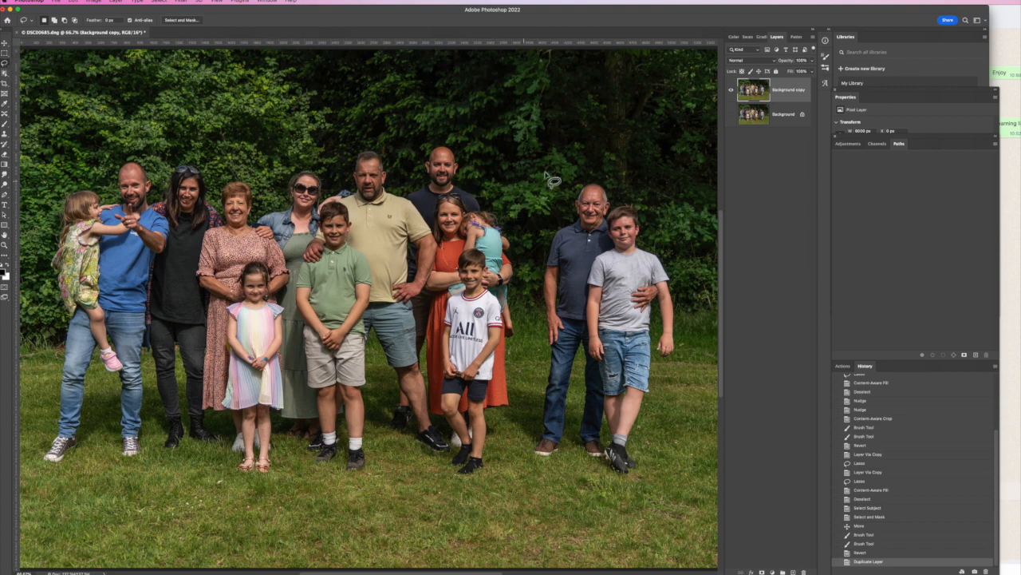
mouse_move(568, 176)
mouse_down()
mouse_move(539, 235)
mouse_move(527, 447)
mouse_move(536, 463)
mouse_move(572, 456)
mouse_move(619, 481)
mouse_move(653, 460)
mouse_move(659, 370)
mouse_move(683, 349)
mouse_move(684, 318)
mouse_move(677, 274)
mouse_move(630, 189)
mouse_move(568, 179)
mouse_up()
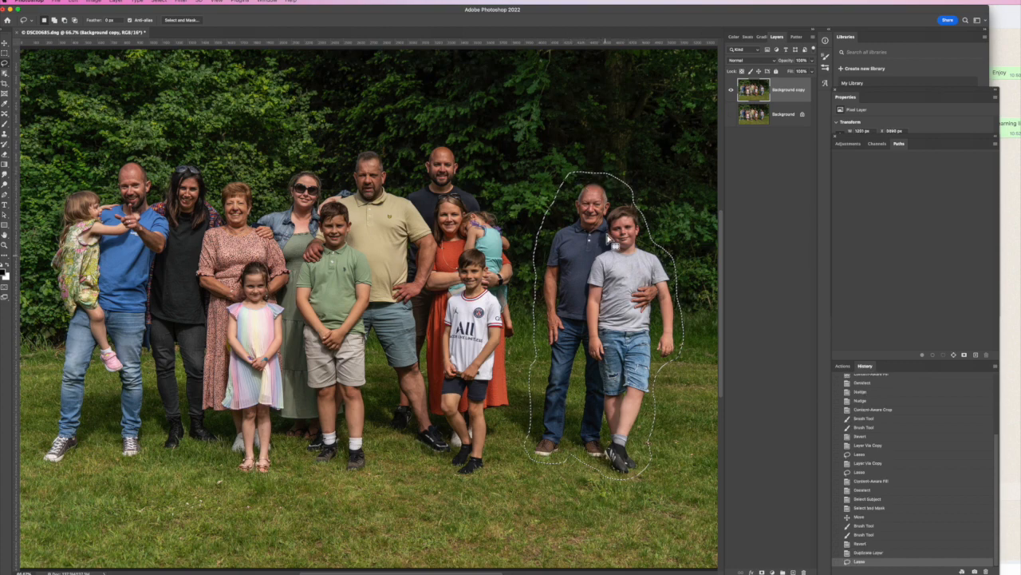
click(117, 3)
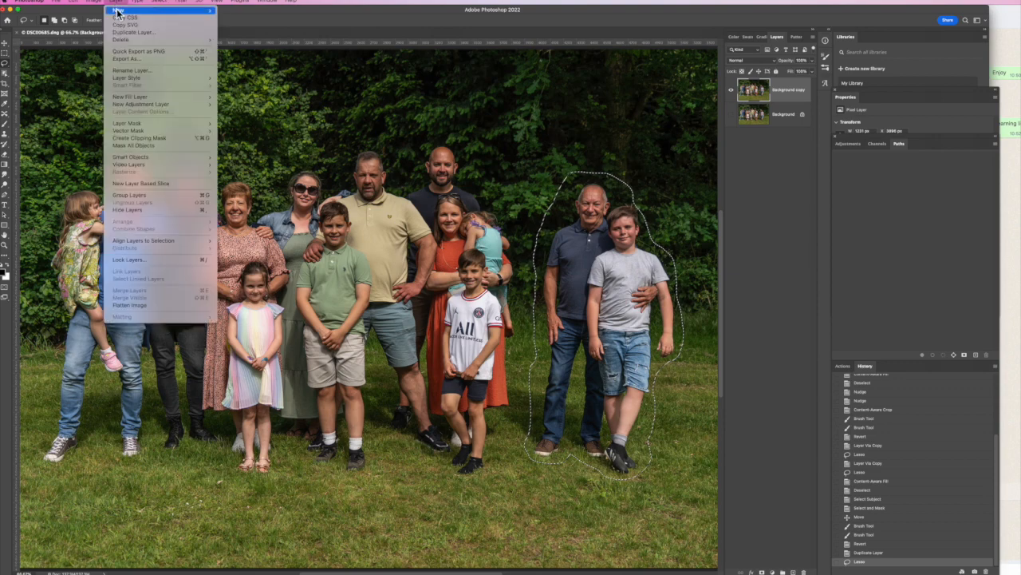
mouse_move(118, 12)
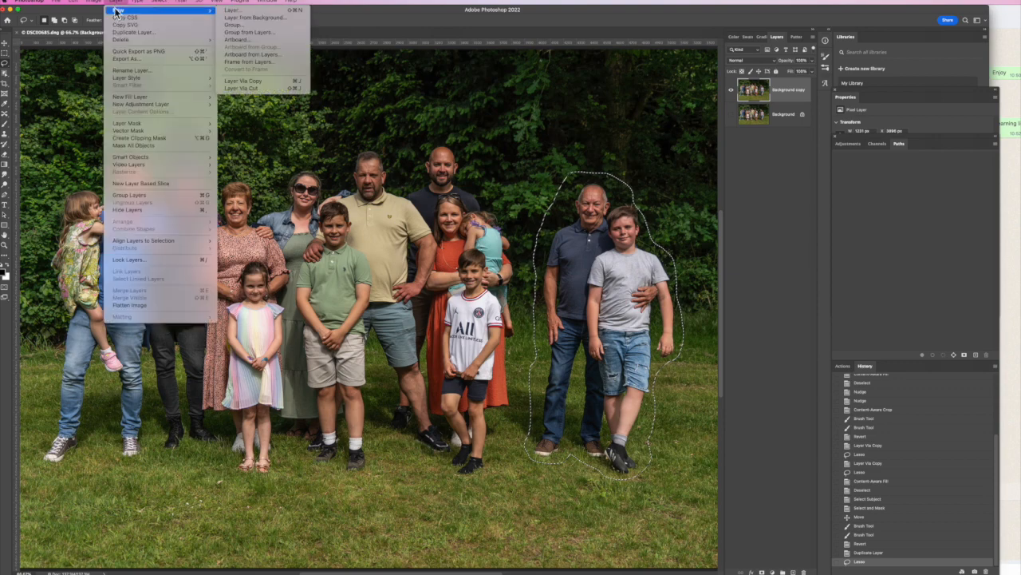
click(252, 82)
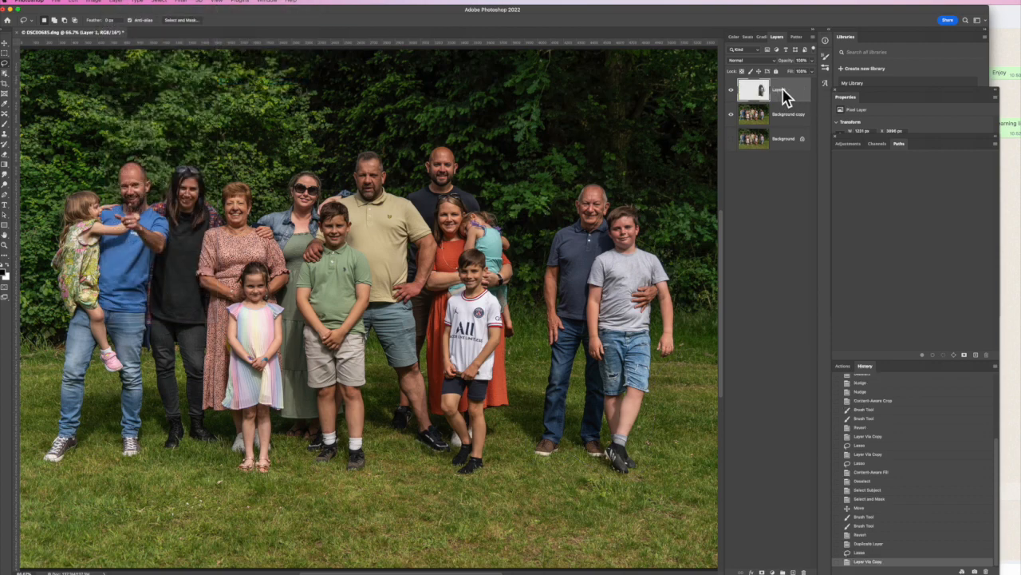
Step: Check the cut-out of the man and boy by toggling the visibility of Background copy and Layer 1
click(731, 115)
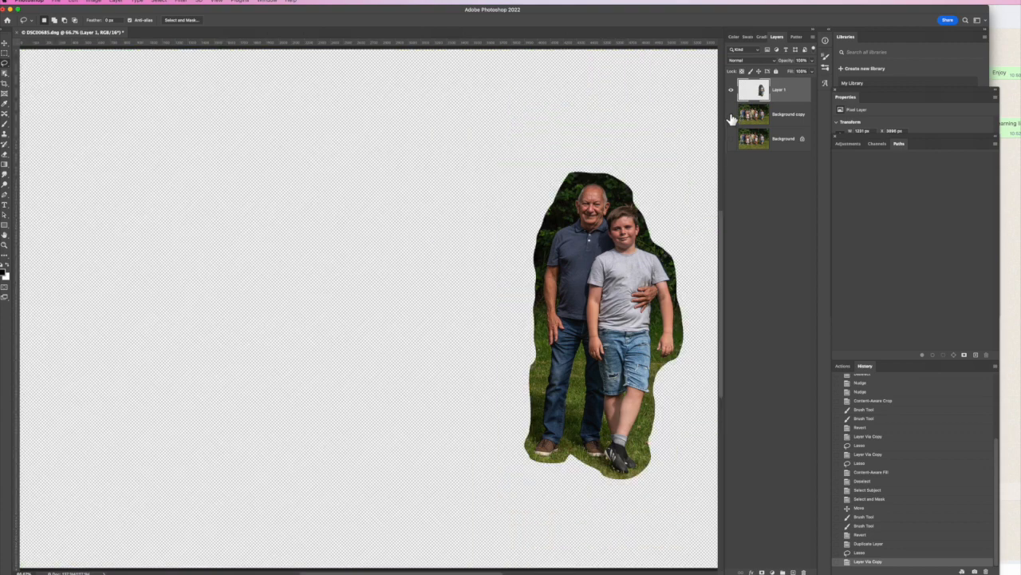
click(732, 116)
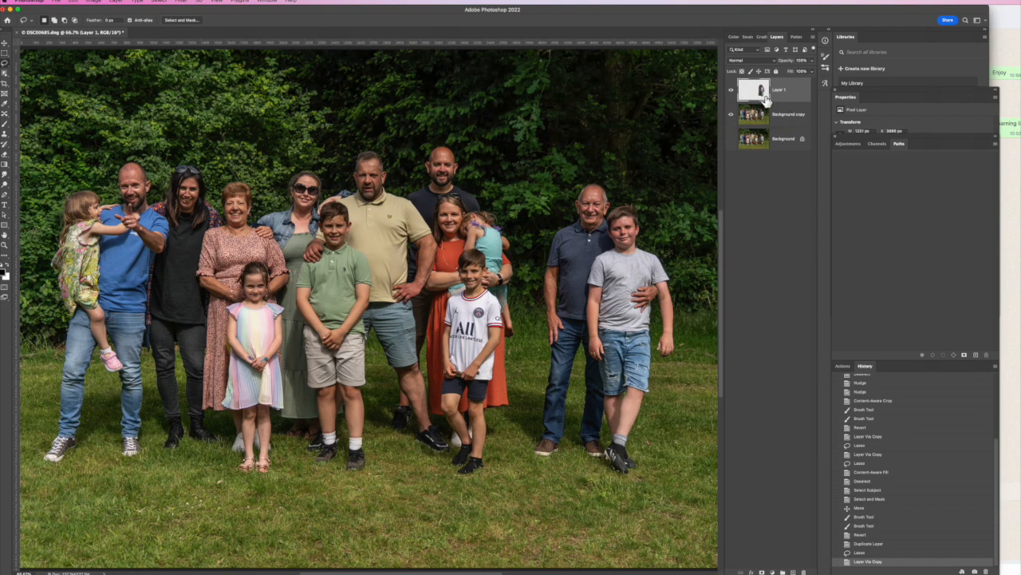
click(732, 91)
click(732, 92)
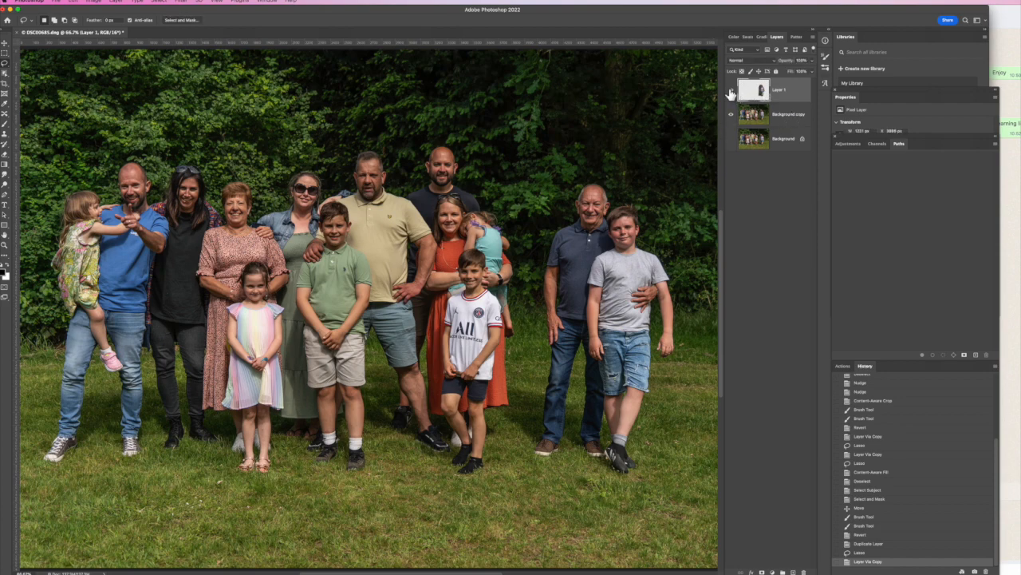
Step: On Background copy, lasso around the older man and boy and start a Content-Aware Fill of that selection
click(786, 117)
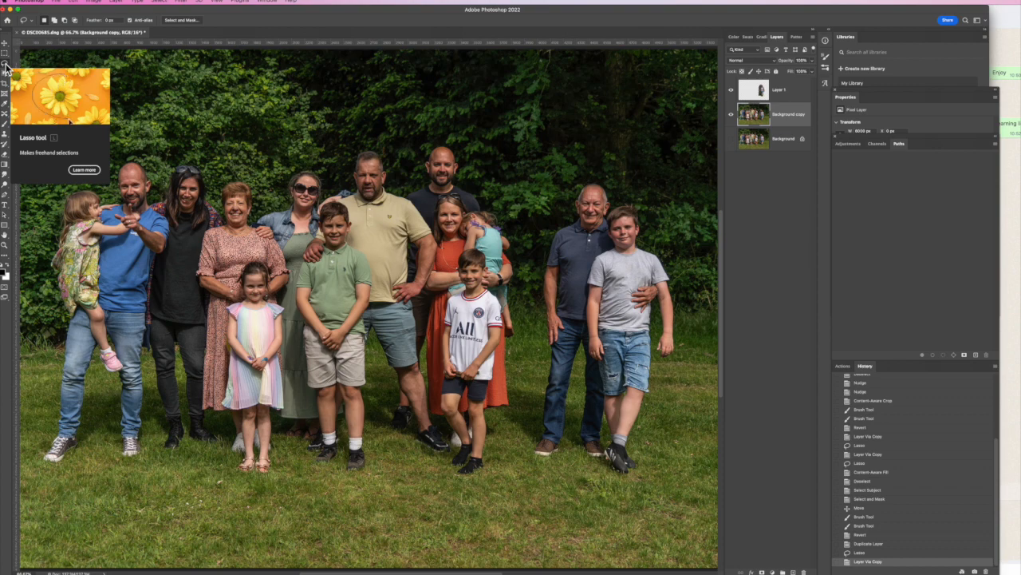
mouse_move(583, 167)
mouse_down()
mouse_move(546, 225)
mouse_move(526, 461)
mouse_move(566, 474)
mouse_move(574, 451)
mouse_move(615, 488)
mouse_move(652, 461)
mouse_move(644, 444)
mouse_move(660, 372)
mouse_move(686, 341)
mouse_move(674, 270)
mouse_move(641, 198)
mouse_move(588, 176)
mouse_up()
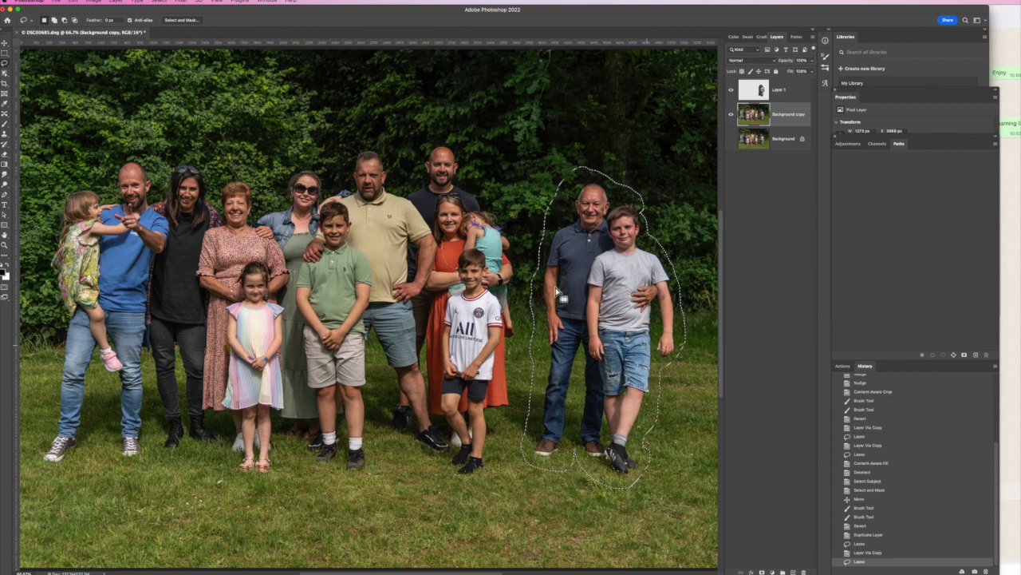
click(76, 2)
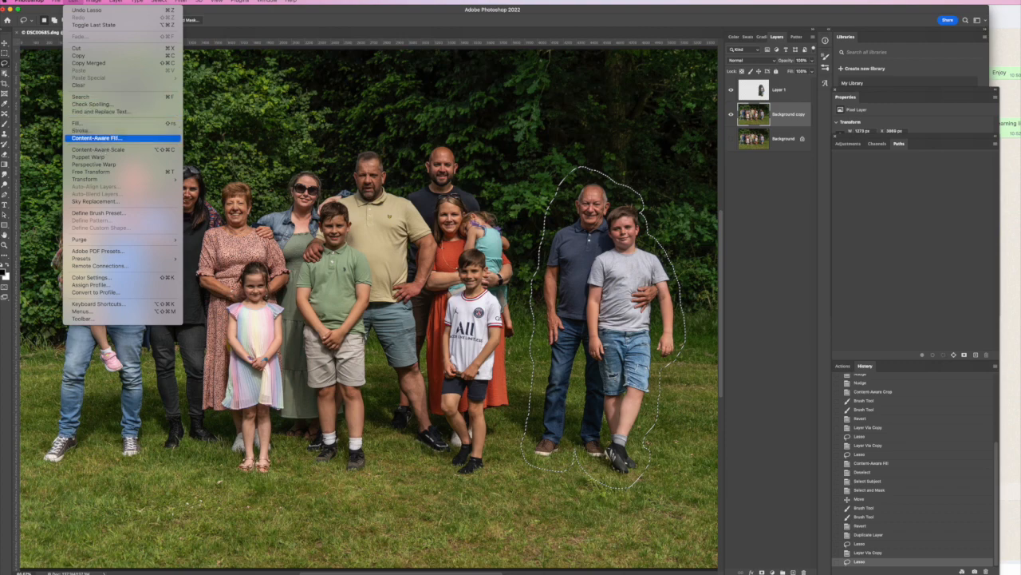
click(98, 139)
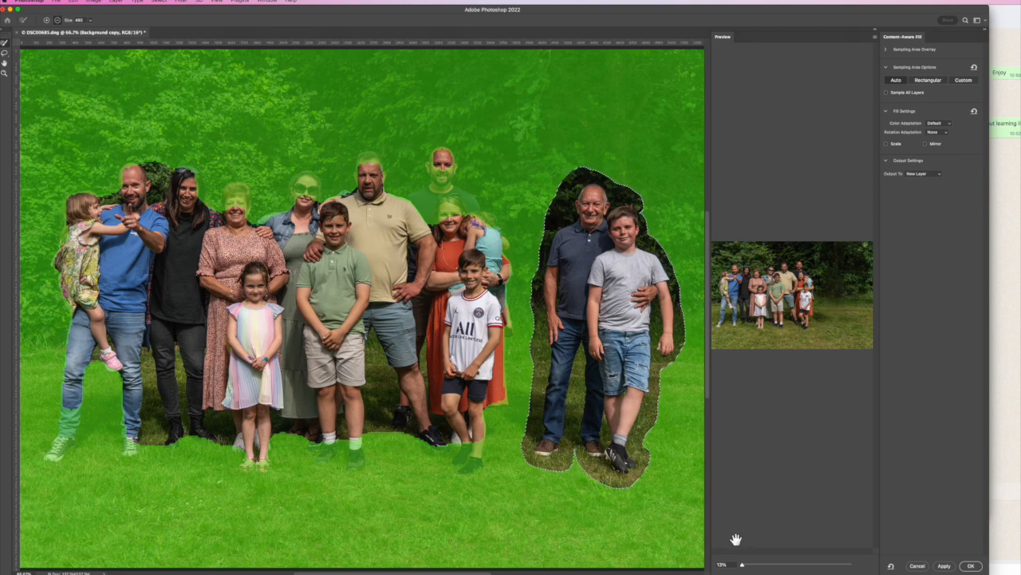
Step: Exclude the heads and upper bodies of the main group from the fill's sampling area with a smaller sampling brush
drag(744, 568, 750, 565)
drag(792, 345, 727, 348)
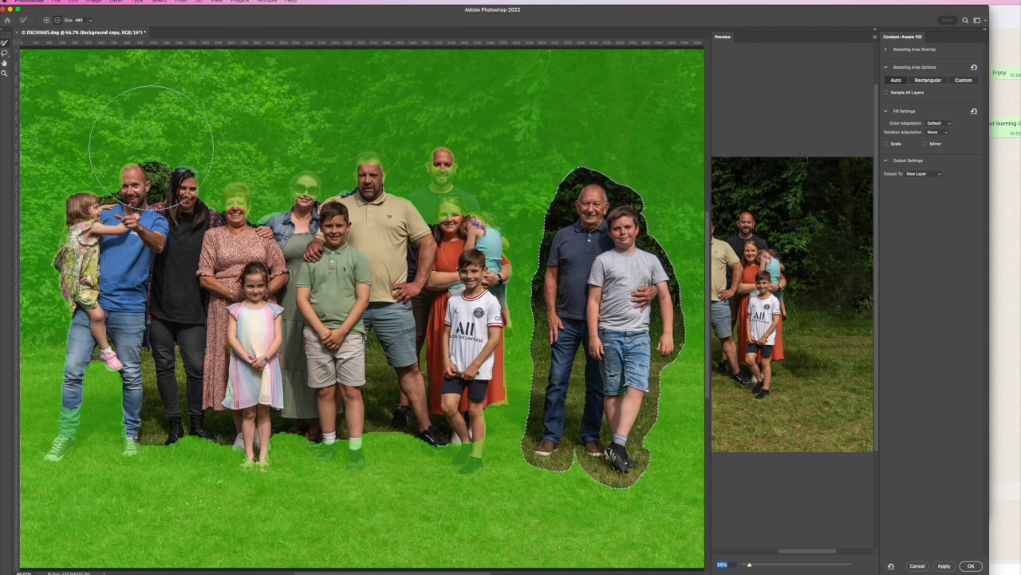
key(bracketleft)
key(bracketleft)
key(bracketleft)
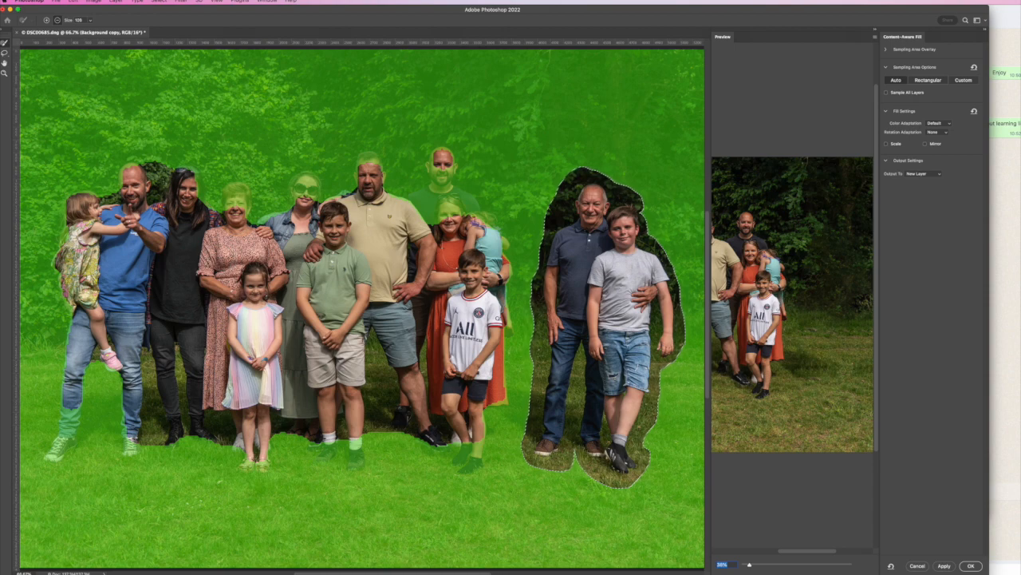
alt+click(304, 191)
mouse_move(304, 189)
mouse_down()
mouse_move(308, 182)
mouse_move(306, 206)
mouse_up()
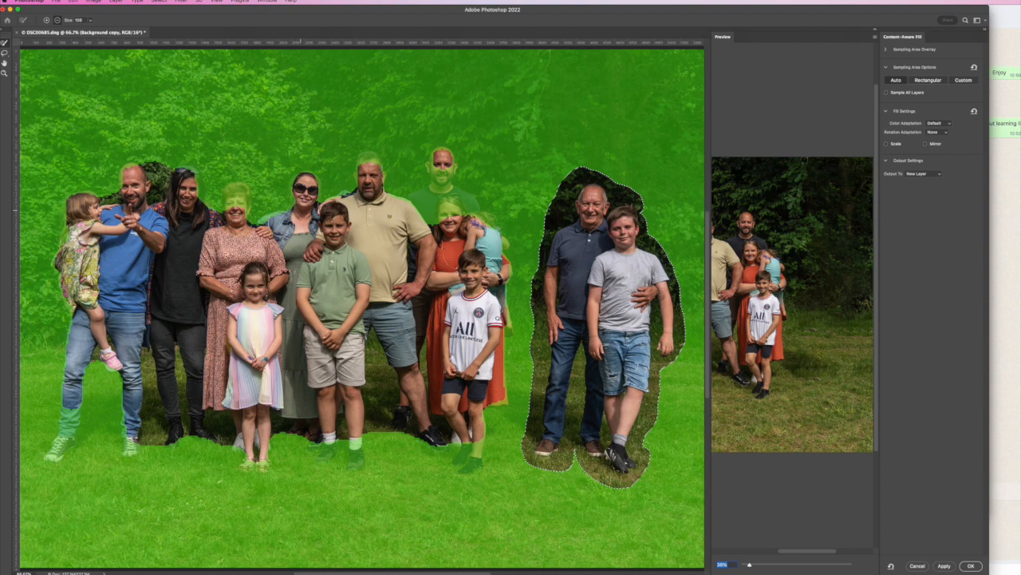
mouse_move(230, 209)
mouse_down()
mouse_move(233, 195)
mouse_move(231, 209)
mouse_move(243, 198)
mouse_move(229, 185)
mouse_move(227, 220)
mouse_up()
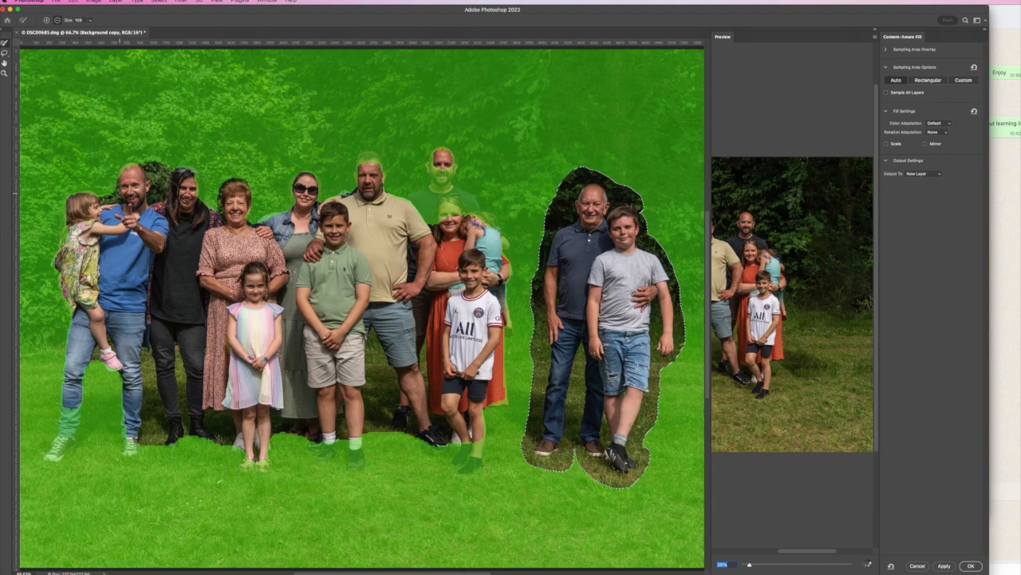
mouse_move(331, 164)
mouse_down()
mouse_move(359, 174)
mouse_move(363, 156)
mouse_move(372, 160)
mouse_move(372, 191)
mouse_up()
mouse_move(436, 159)
mouse_down()
mouse_move(431, 196)
mouse_move(411, 206)
mouse_move(440, 223)
mouse_up()
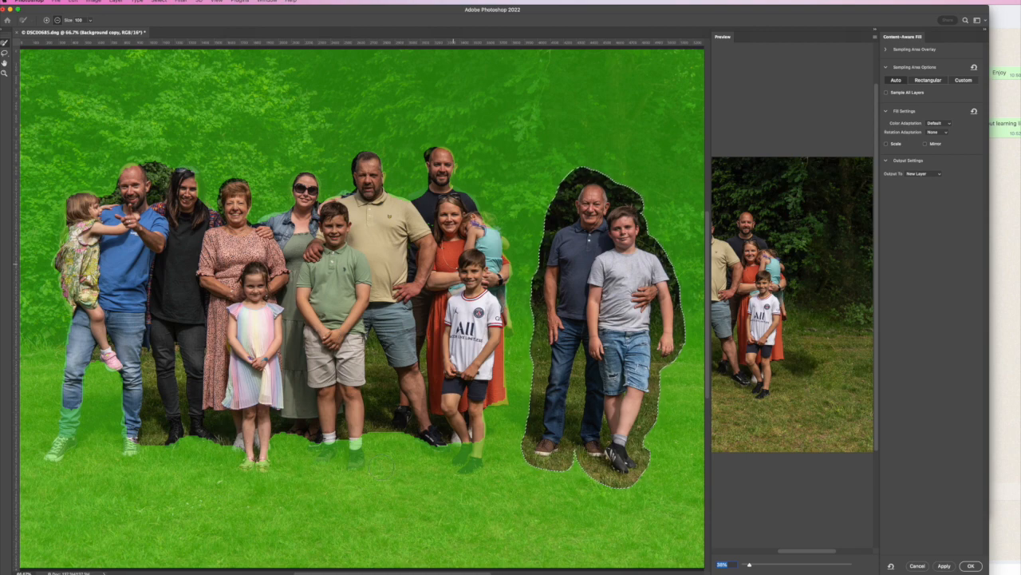
Step: Exclude the feet of the boy in the football shirt and the blue-shirted man's shoe from sampling, and apply the fill to a new layer
drag(463, 457, 477, 449)
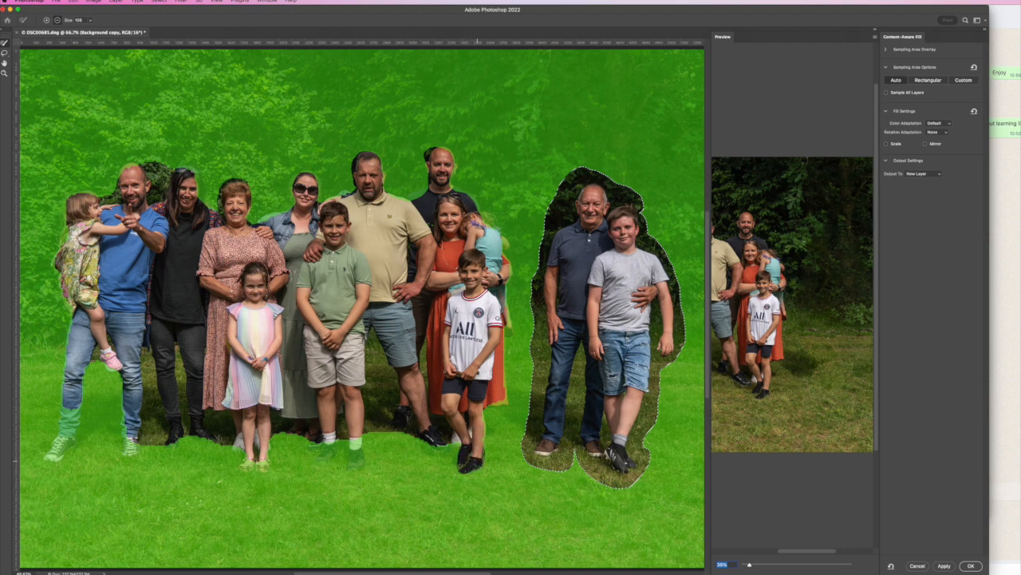
mouse_move(76, 407)
mouse_down()
mouse_move(60, 447)
mouse_move(72, 415)
mouse_move(80, 427)
mouse_up()
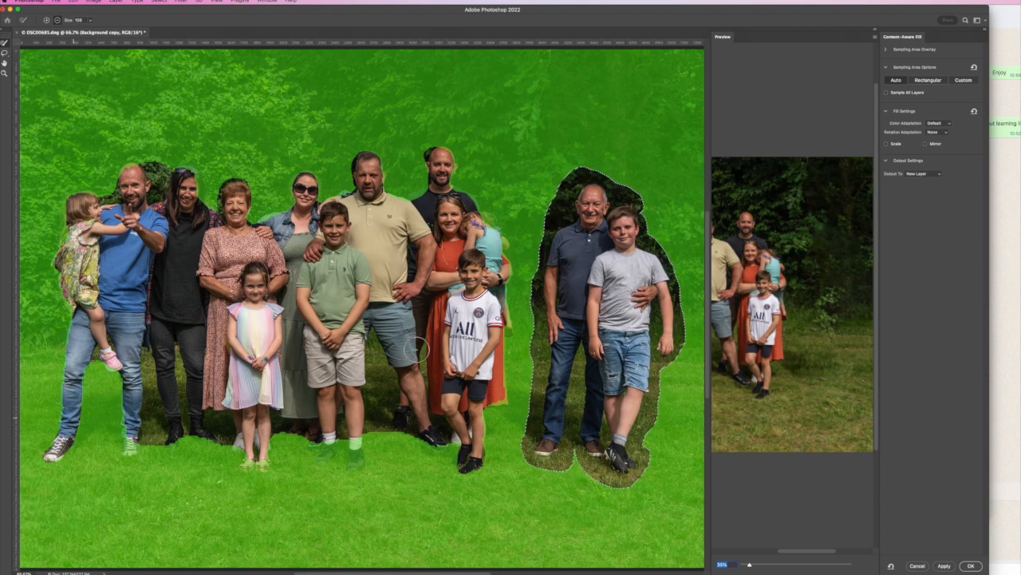
click(971, 566)
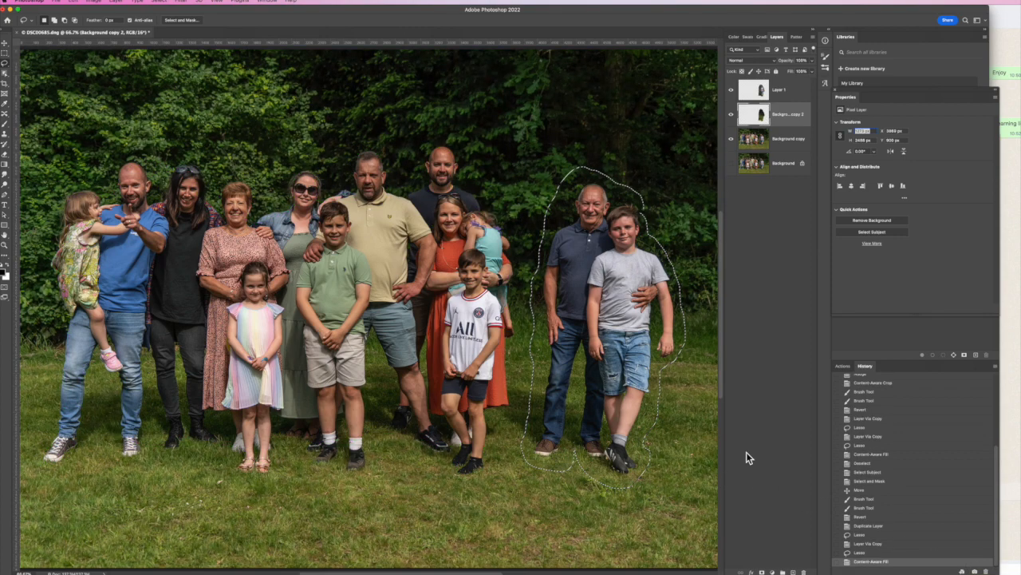
Step: Inspect the filled area beneath Layer 1, and replace the lasso selection with the subject of Layer 1
click(731, 89)
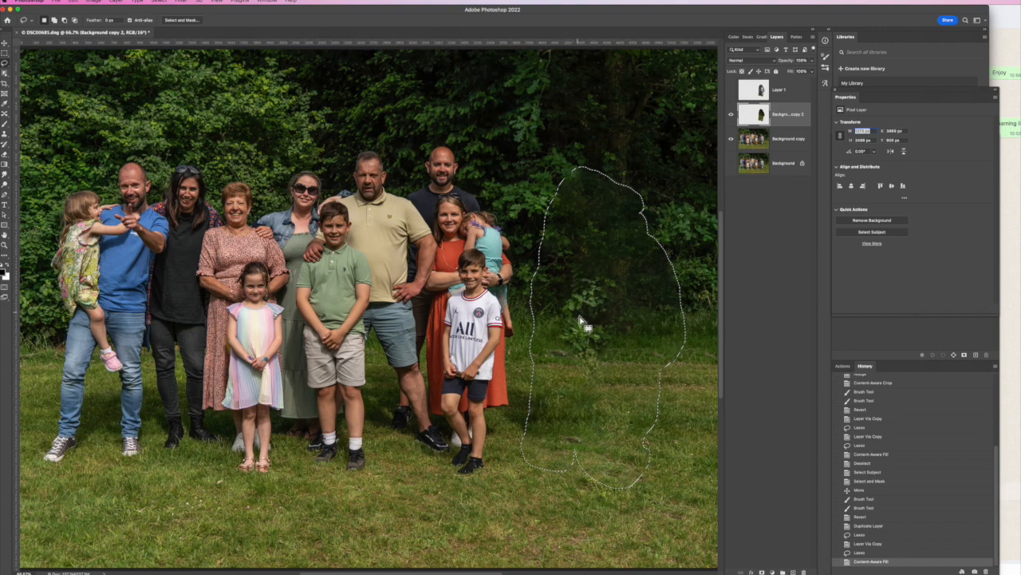
click(732, 91)
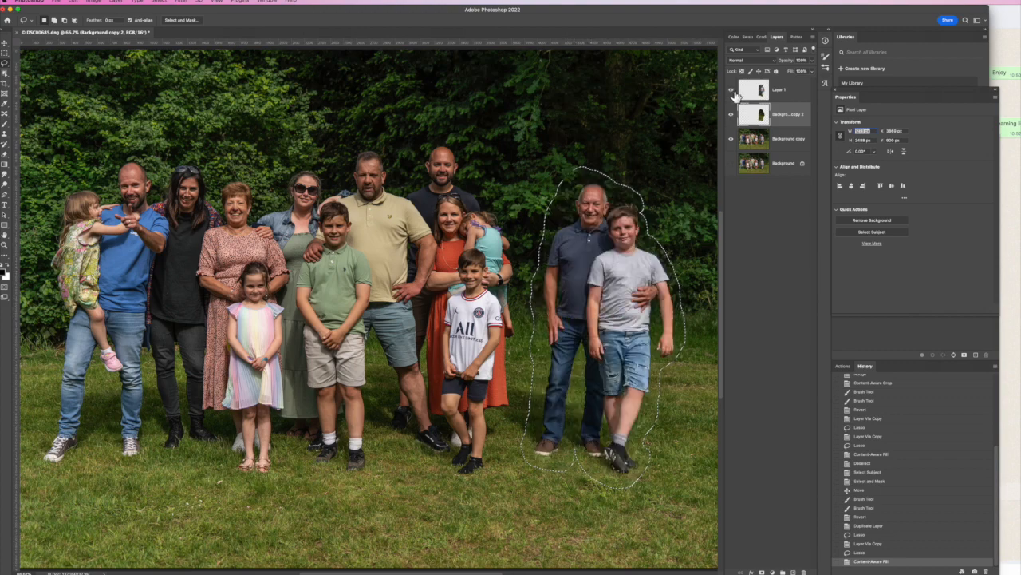
click(799, 94)
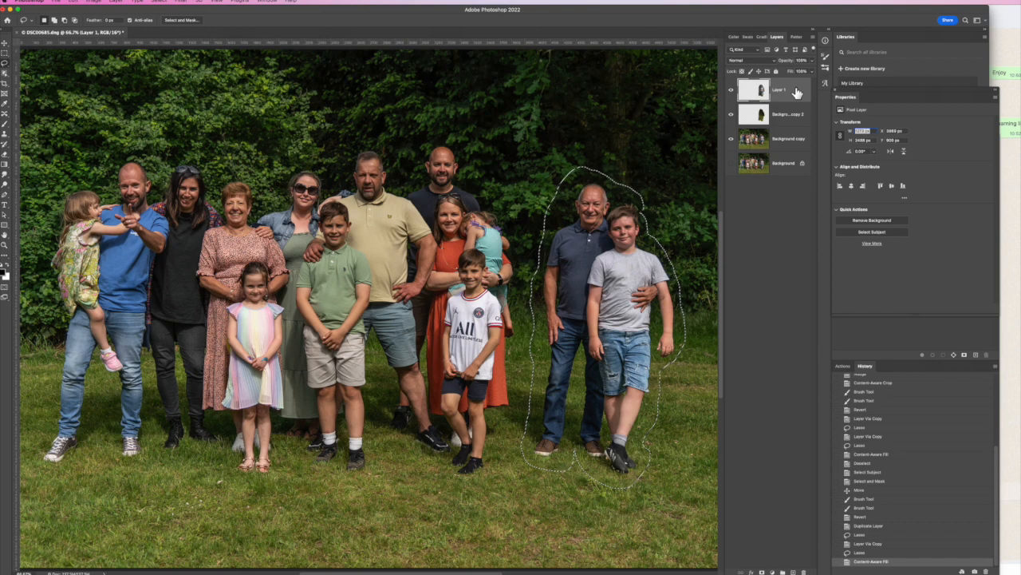
key(ctrl+d)
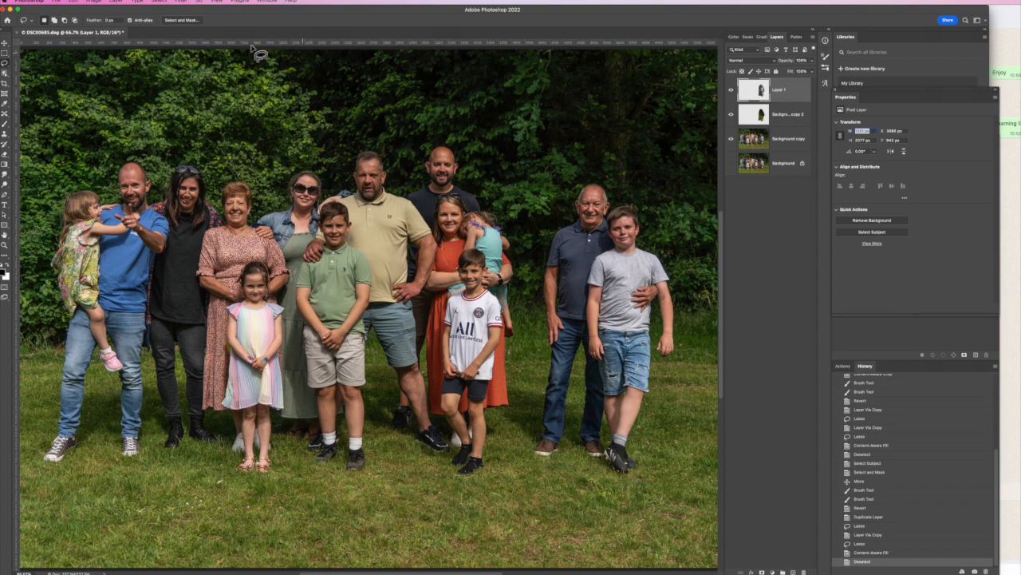
click(159, 3)
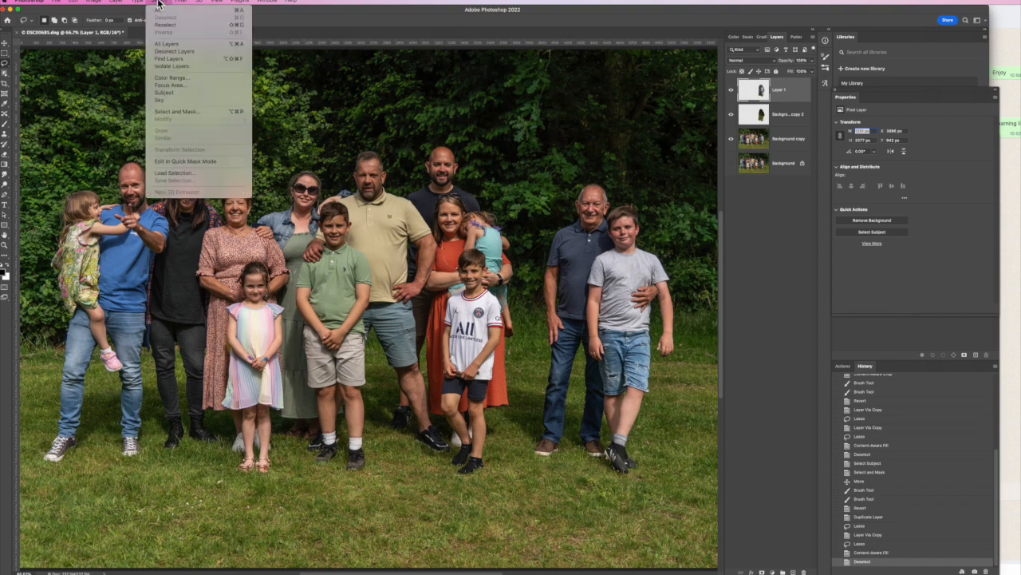
click(172, 98)
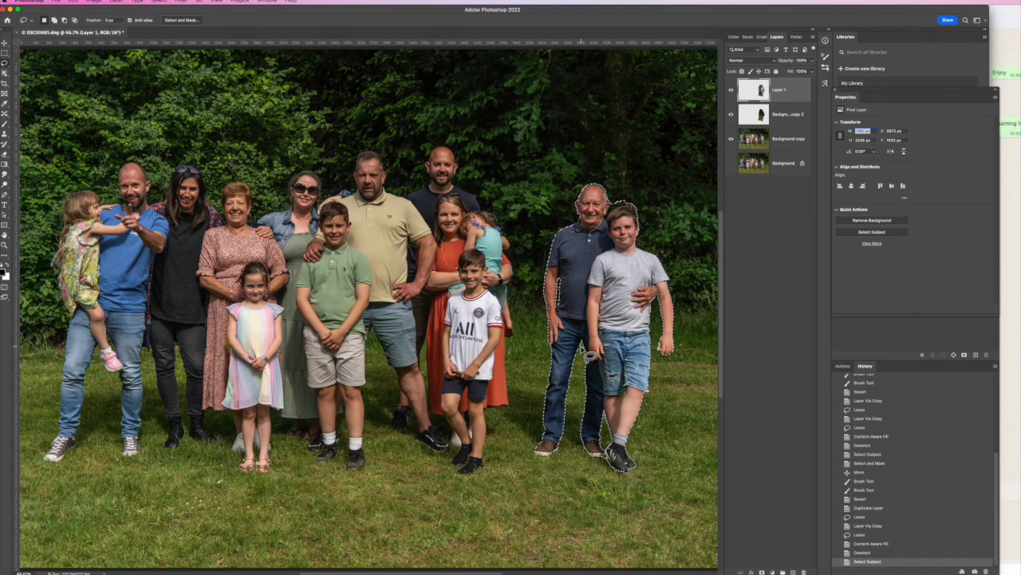
Step: Refine the man and boy selection in Select and Mask with a slight feather, and output it to New Layer with Layer Mask
click(181, 21)
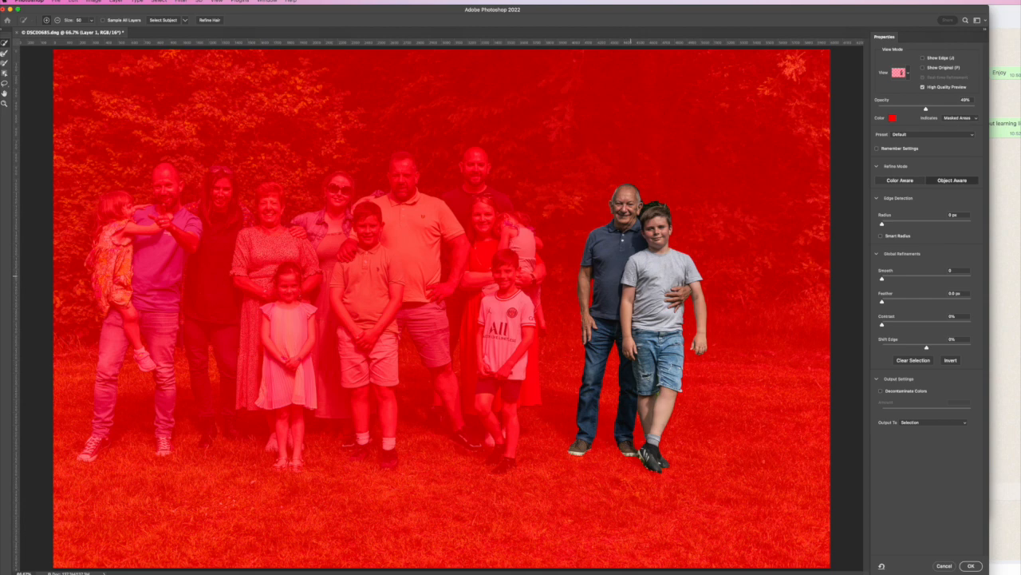
drag(884, 307, 887, 308)
click(922, 425)
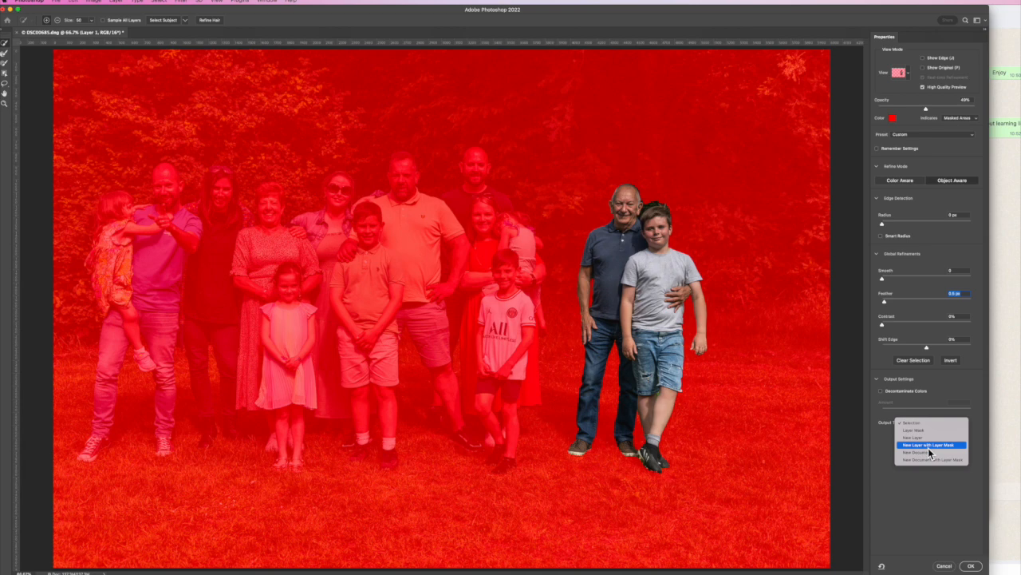
click(929, 452)
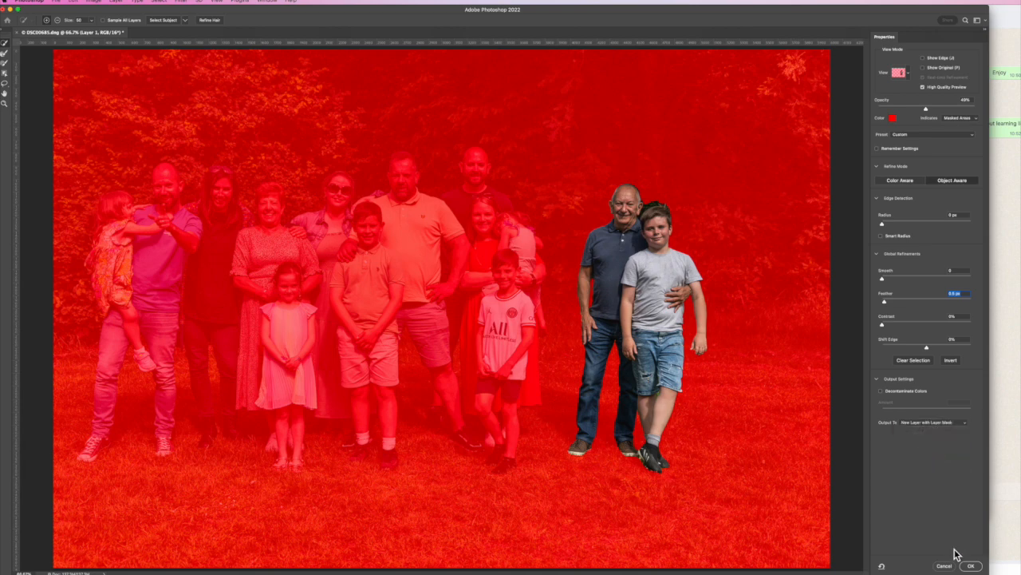
click(971, 566)
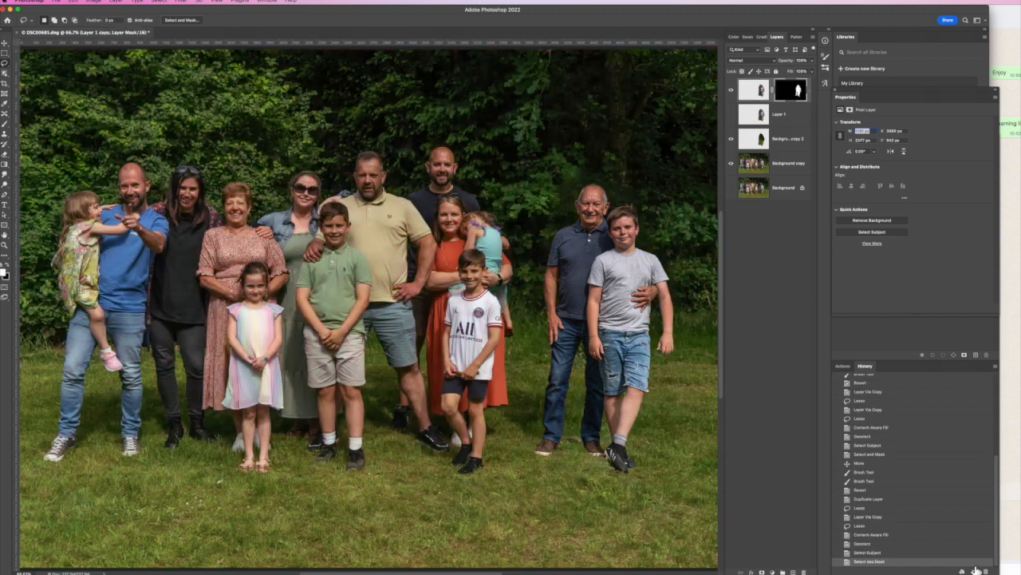
scroll(976, 568, up, 1)
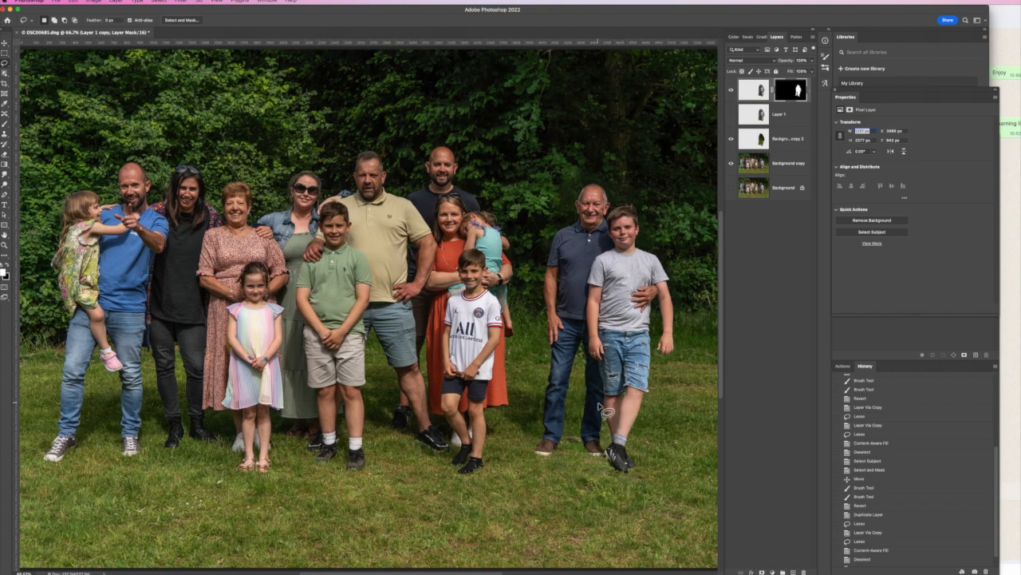
Step: Move the masked cutout of the older man and boy close beside the main group, with the man next to the woman in orange
click(5, 44)
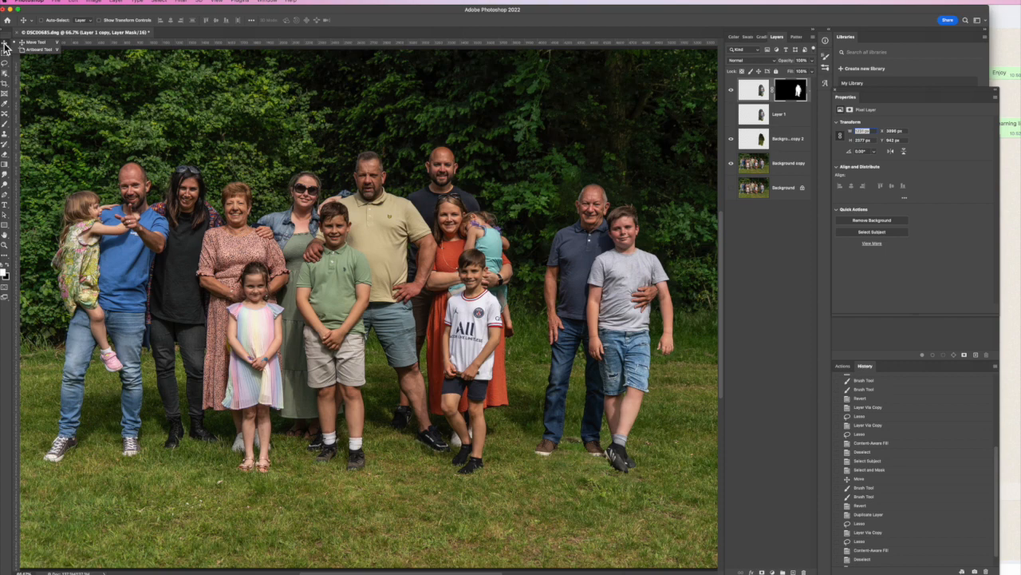
click(618, 273)
drag(619, 273, 575, 271)
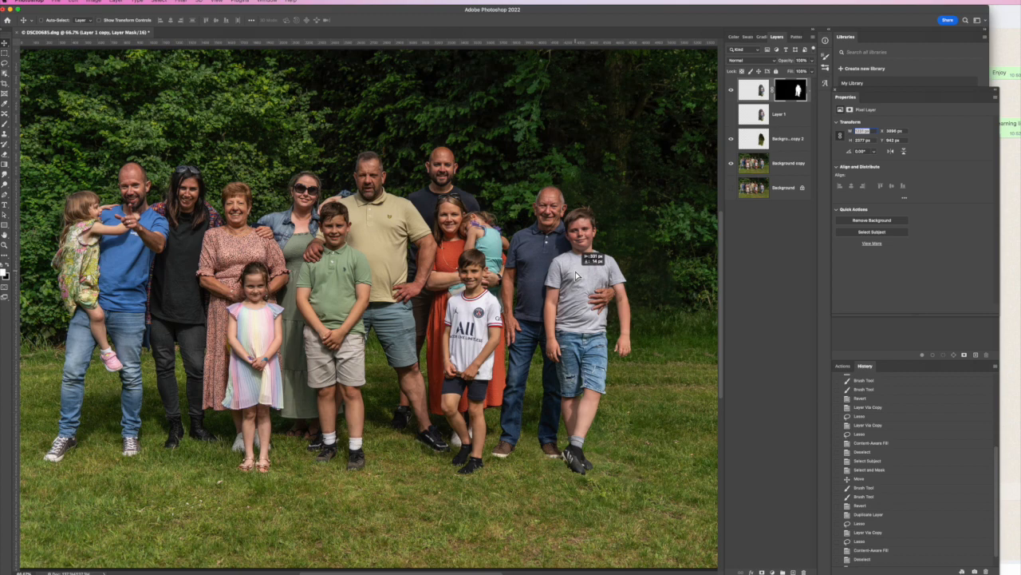
drag(575, 271, 569, 276)
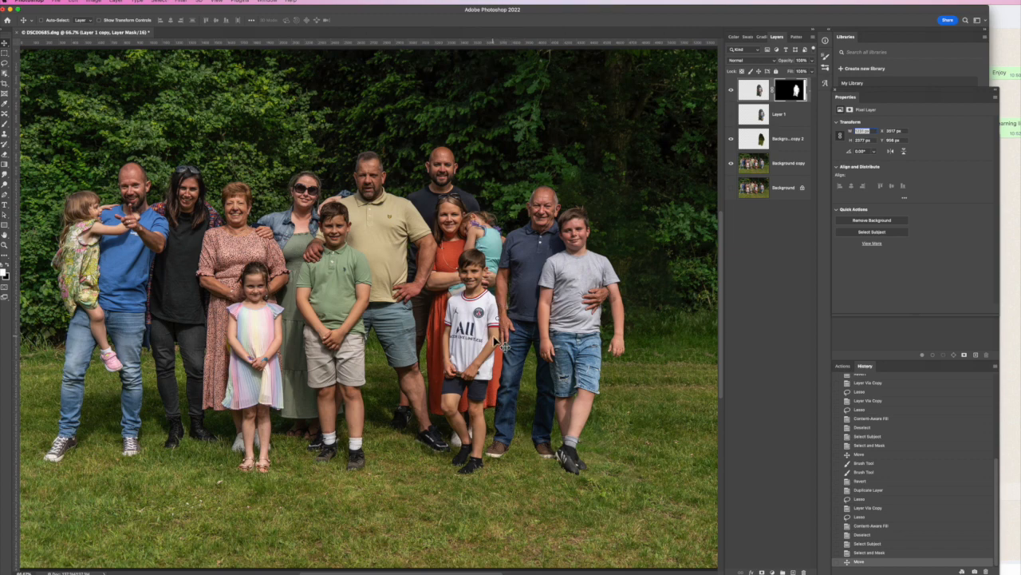
drag(533, 306, 533, 292)
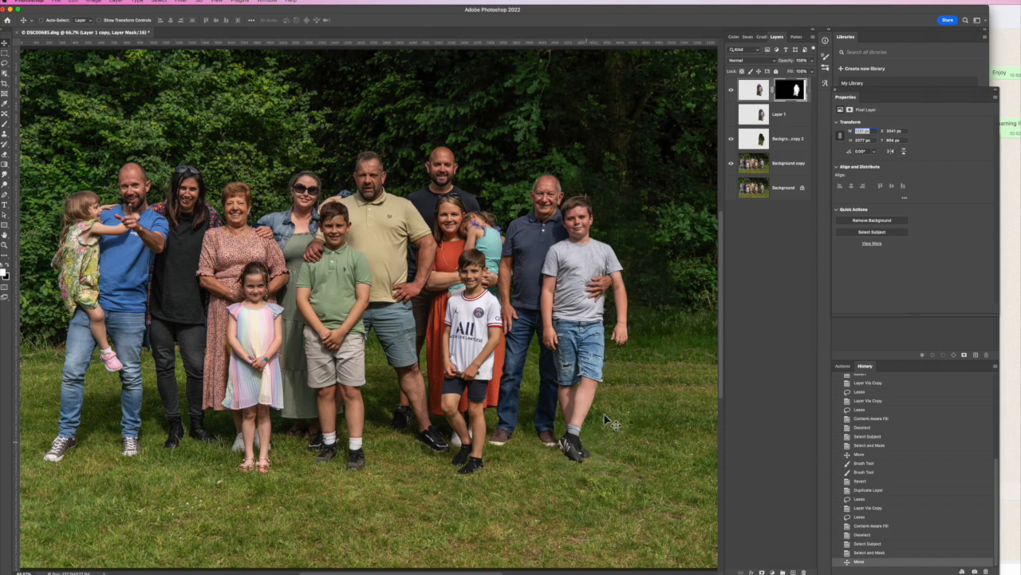
Step: Paint white with the Brush on the cutout's layer mask to restore the edges around the man's and boy's shoes
click(5, 126)
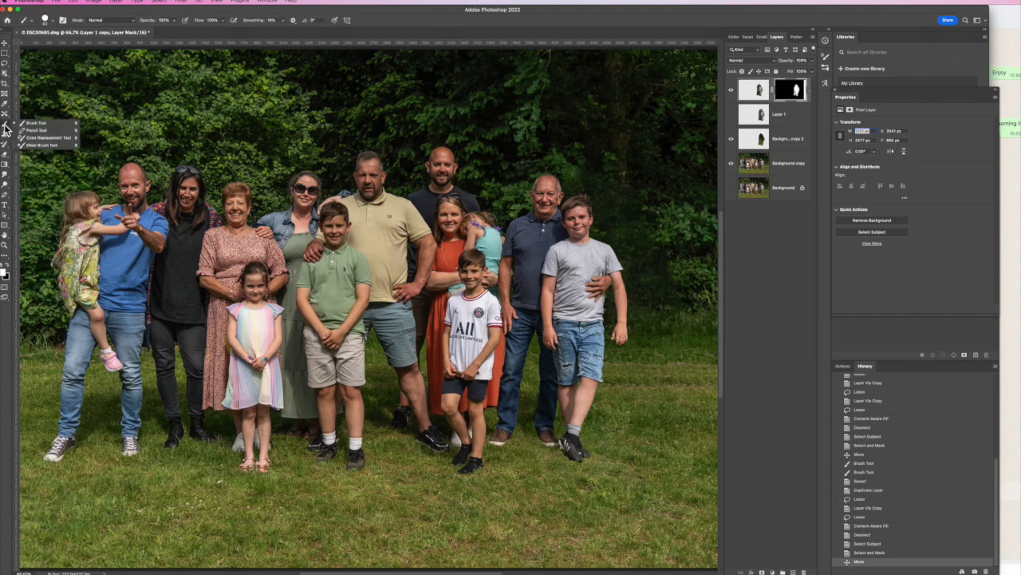
click(28, 124)
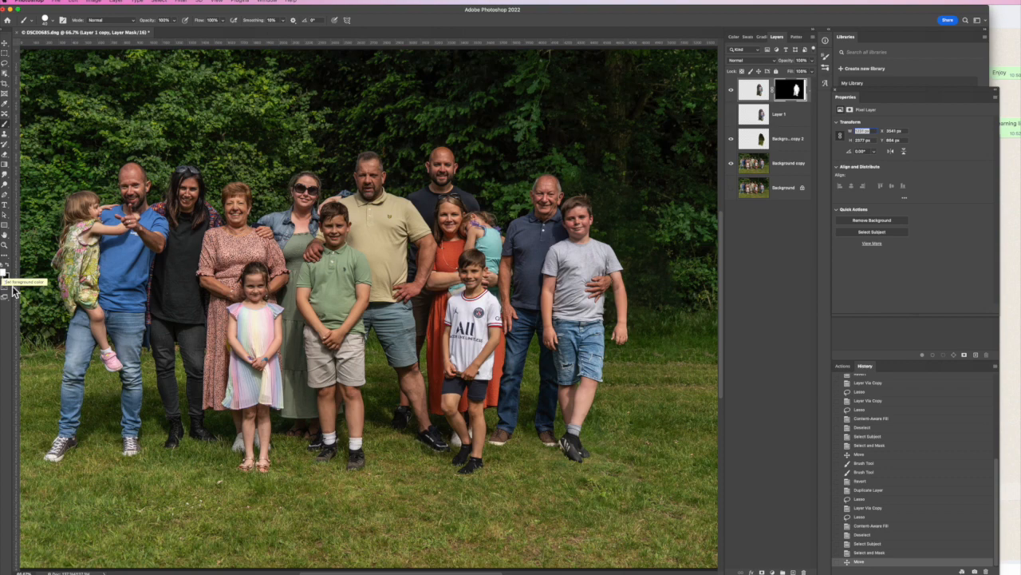
click(546, 437)
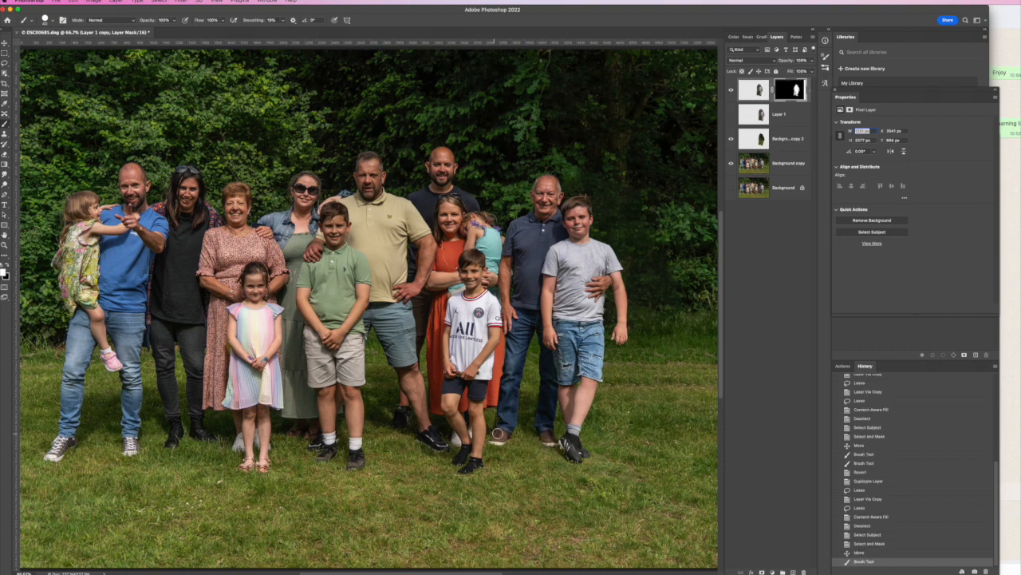
click(502, 429)
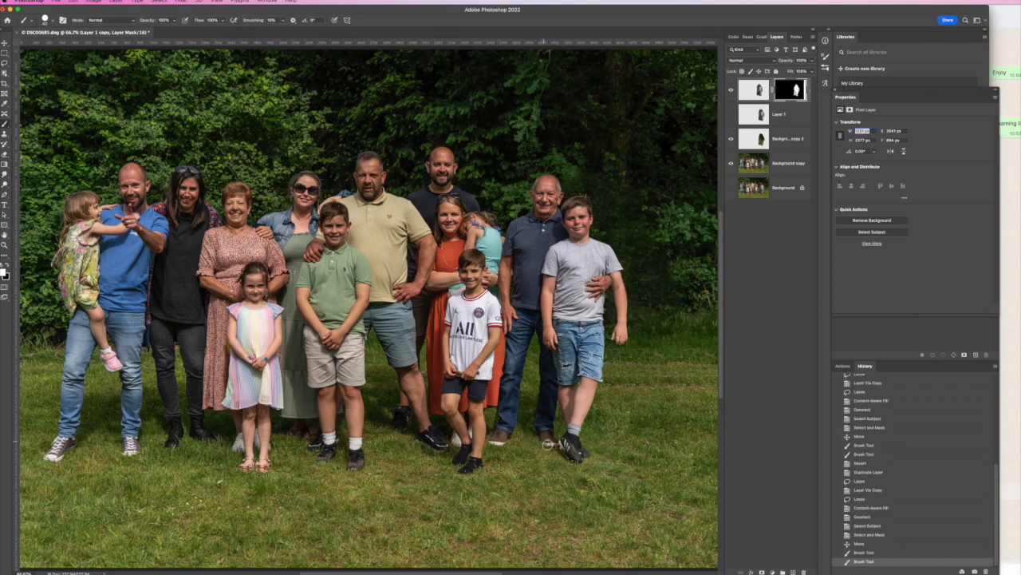
click(543, 441)
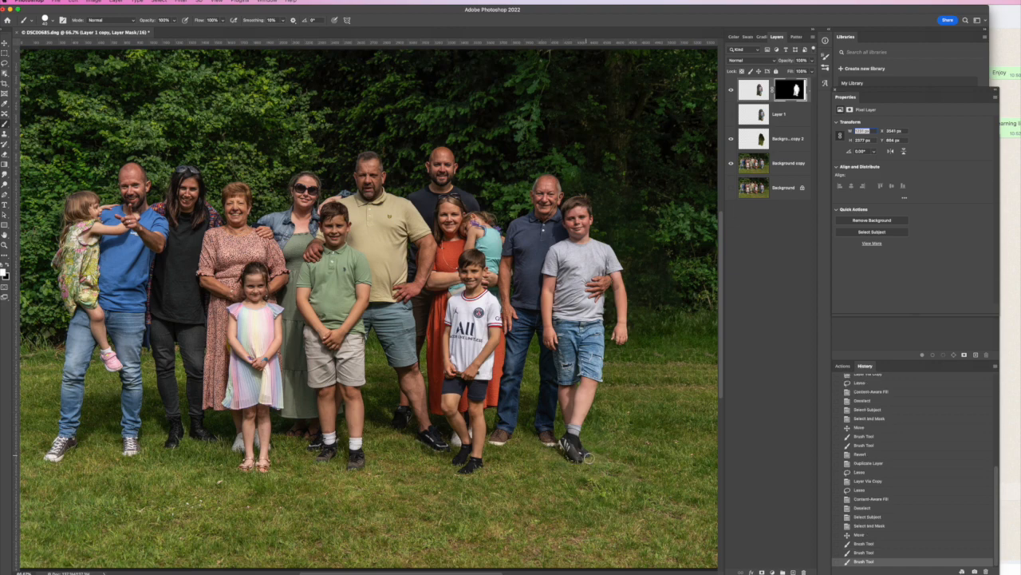
click(579, 451)
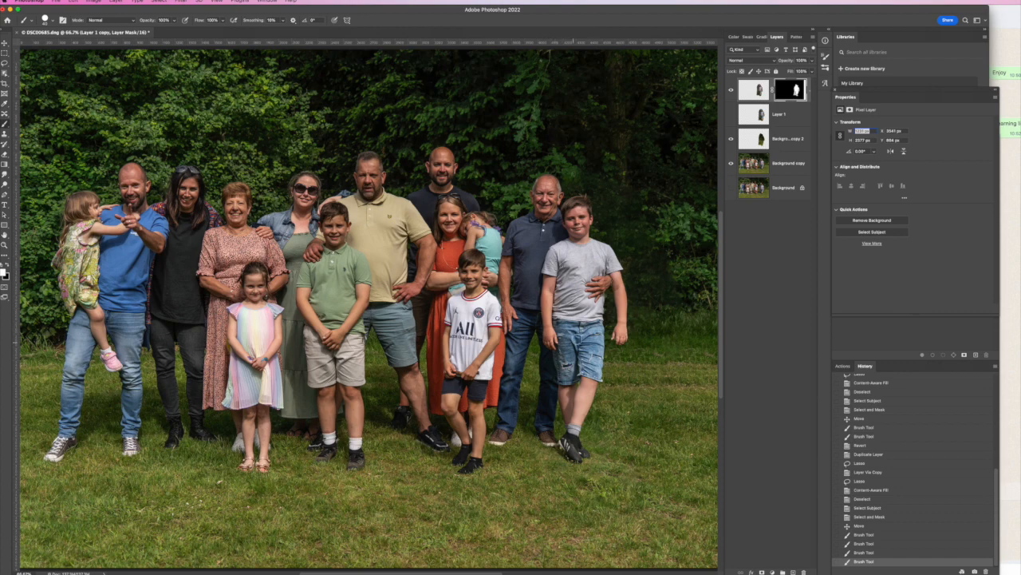
Step: Rotate the man and boy cutout about 3° counter-clockwise with Free Transform and apply it
scroll(131, 64, left, 2)
click(74, 2)
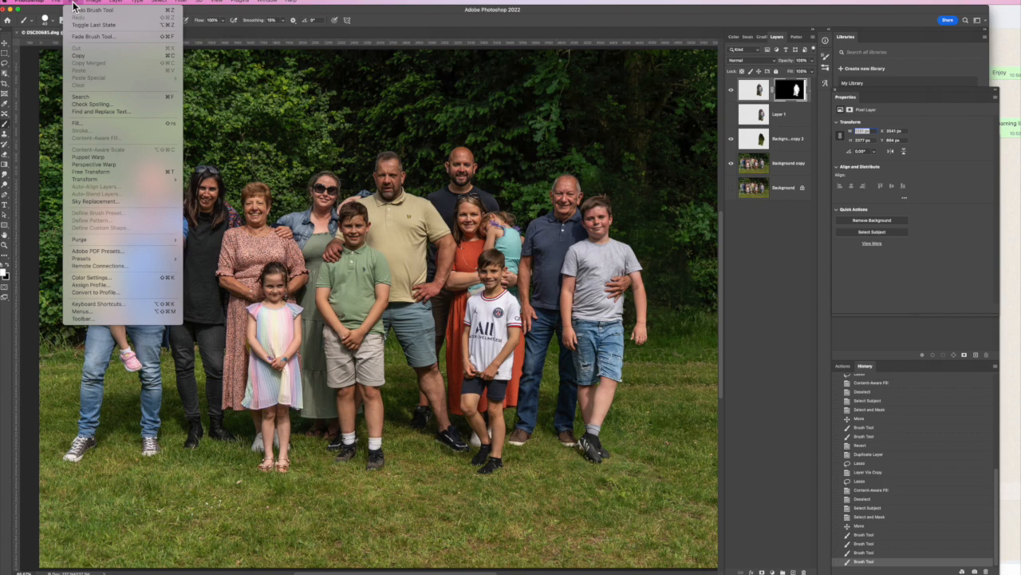
mouse_move(99, 180)
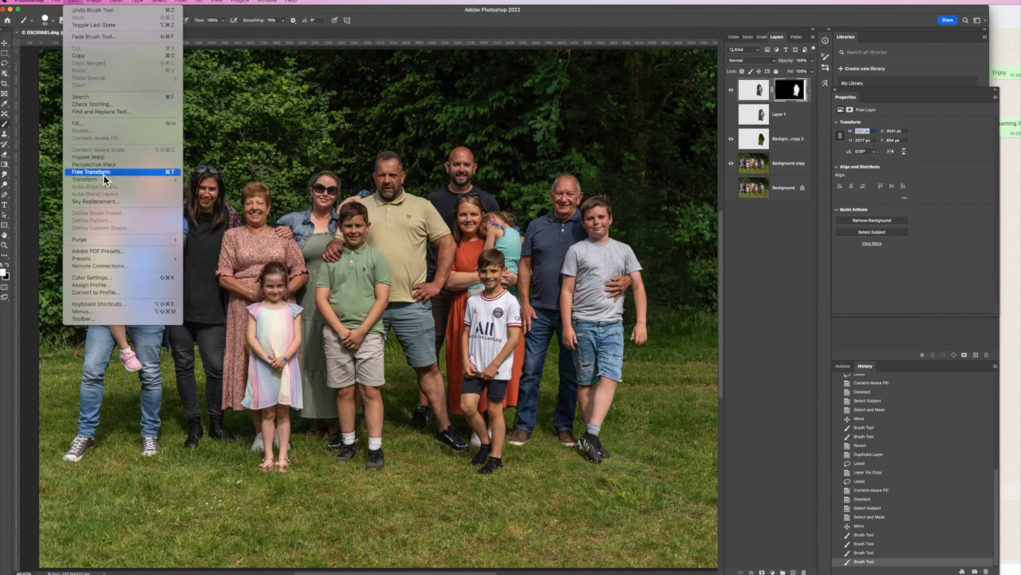
click(105, 174)
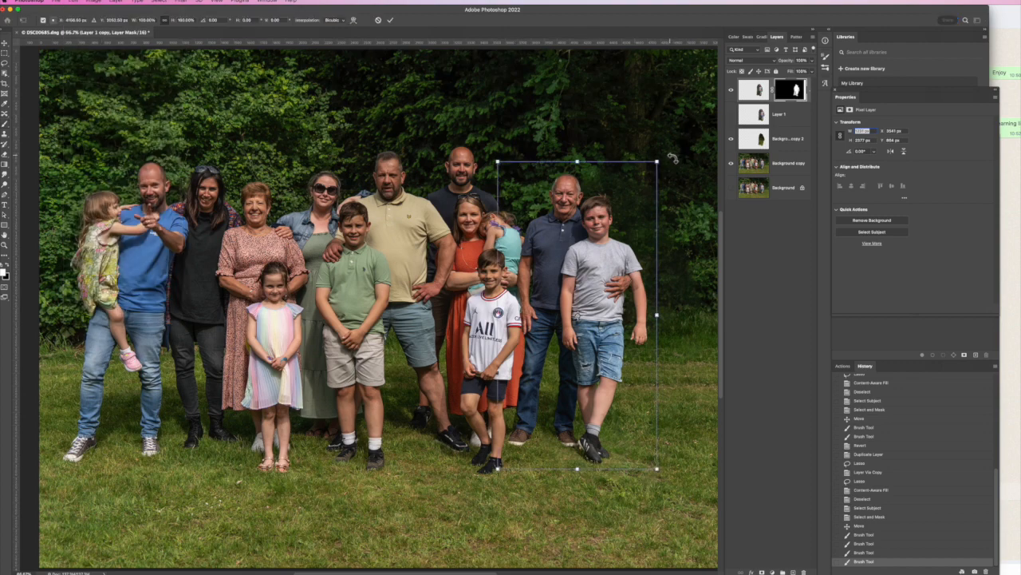
drag(670, 157, 664, 151)
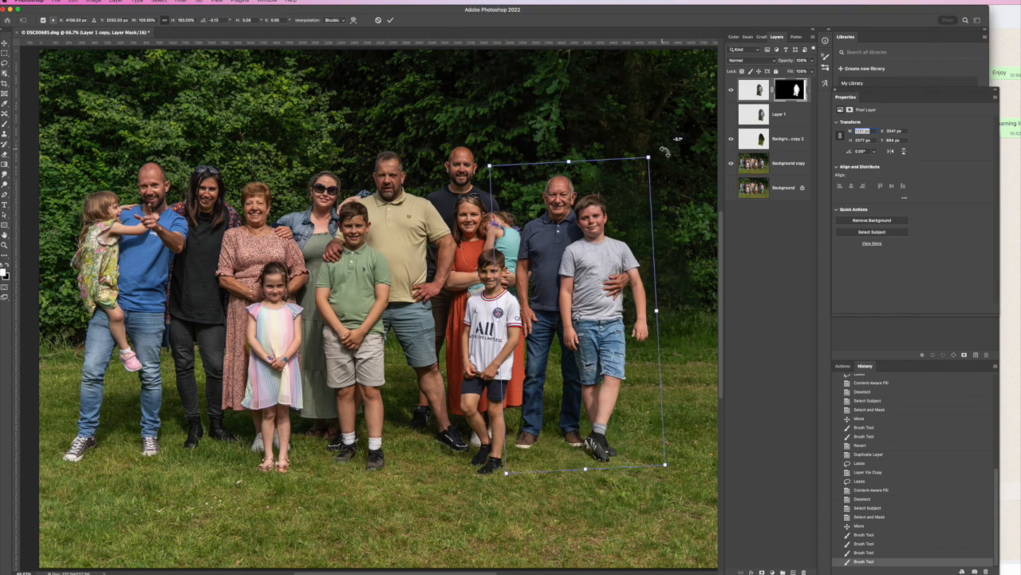
drag(665, 152, 665, 152)
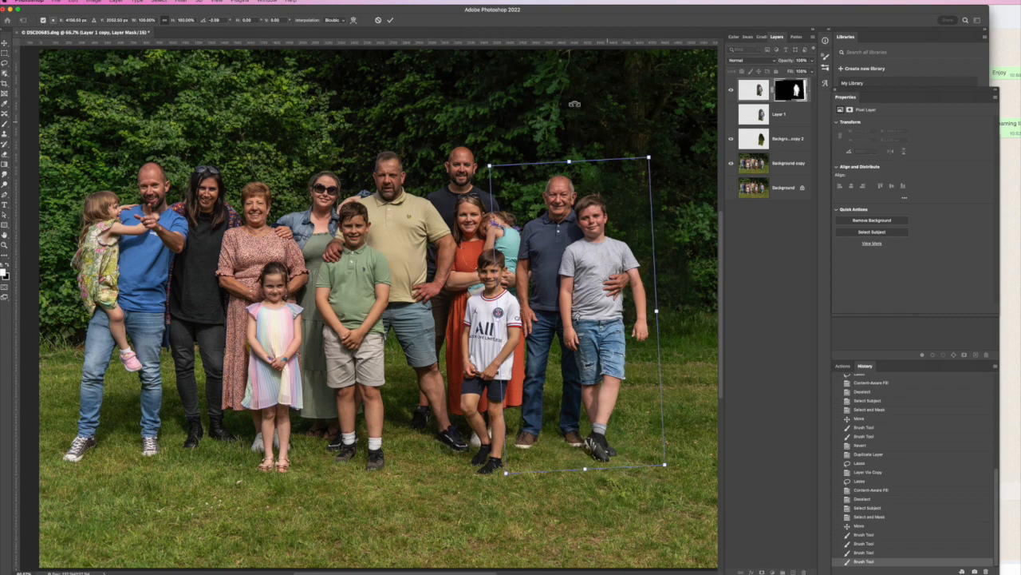
click(391, 21)
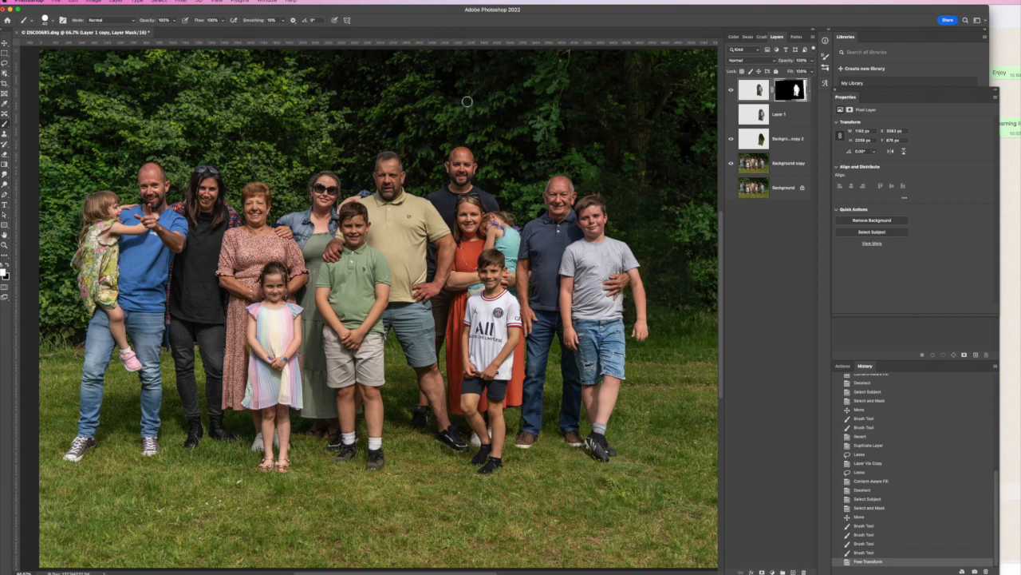
Step: Compare the original and edited positions by toggling the visibility of the cutout layer and the background fill layer
click(732, 140)
click(732, 92)
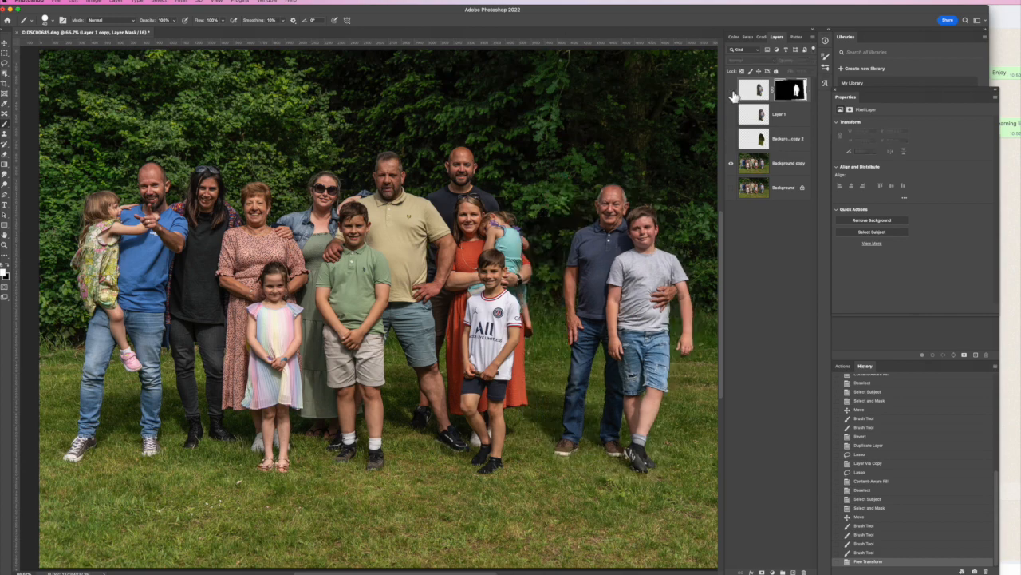
click(731, 92)
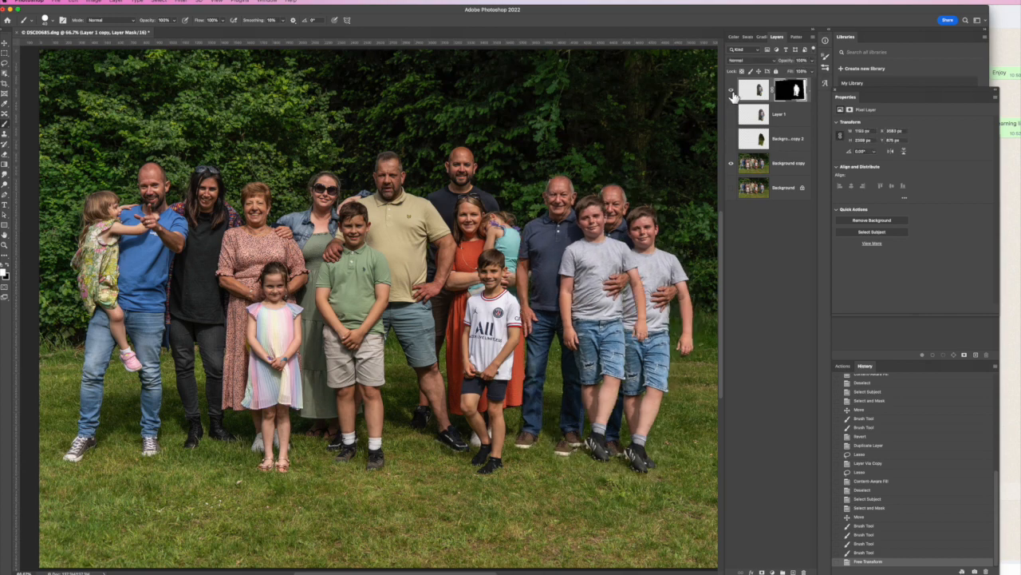
click(732, 141)
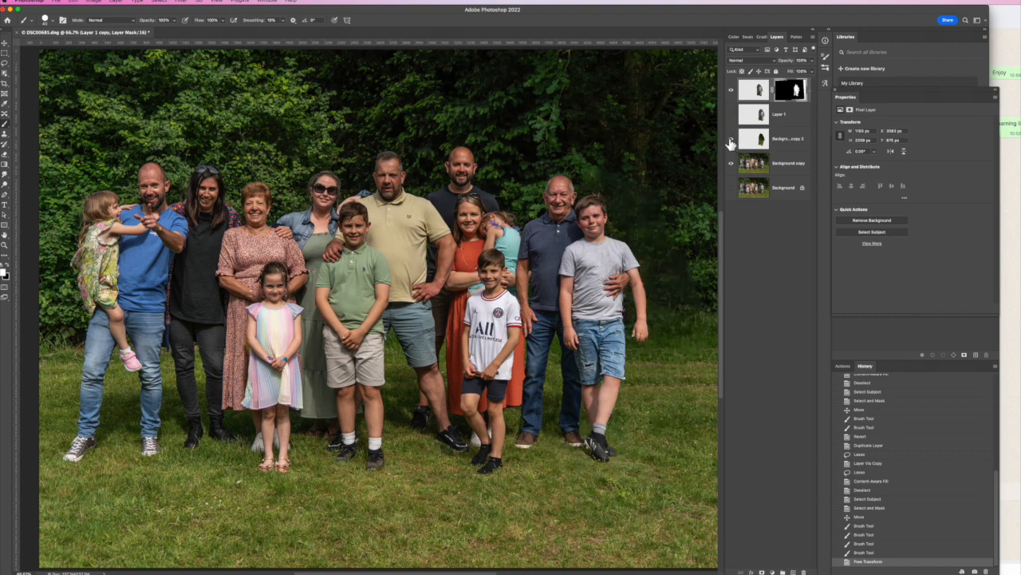
click(731, 141)
Step: Crop the empty area beside the boy and a strip of grass along the bottom edge, leaving about 5070 by 3560 px
click(6, 84)
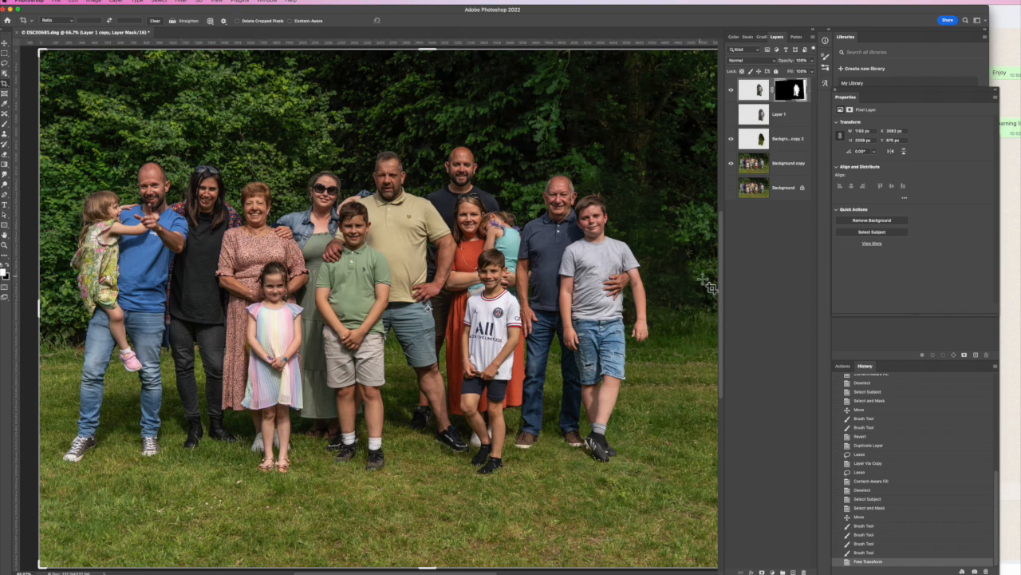
key(super+minus)
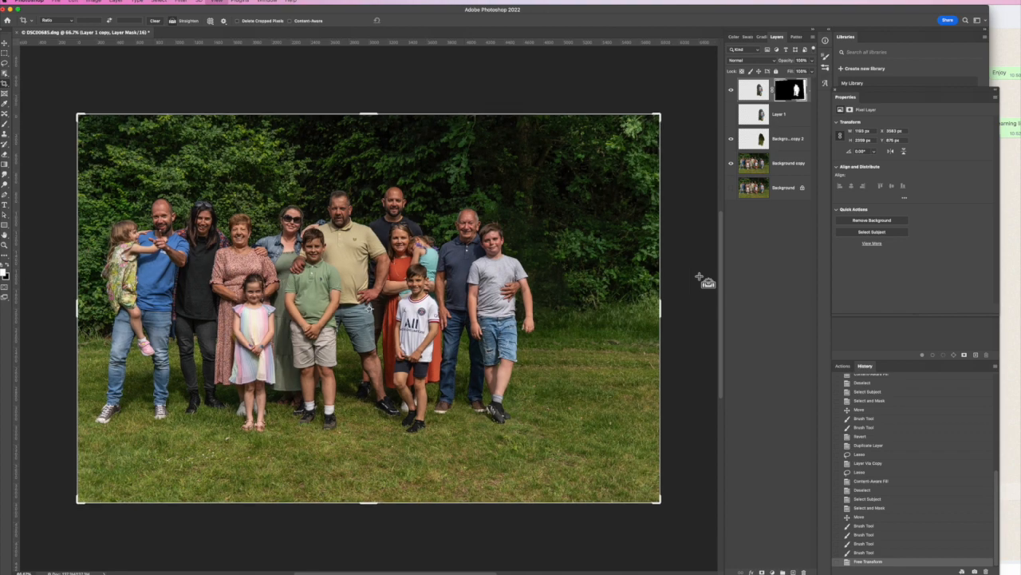
drag(661, 307, 615, 304)
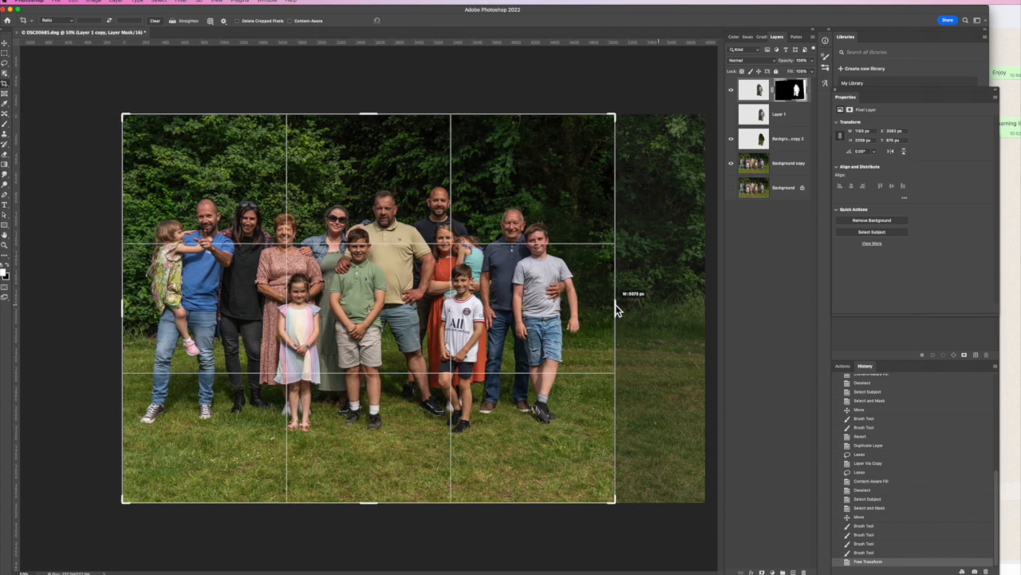
drag(368, 503, 370, 483)
key(Return)
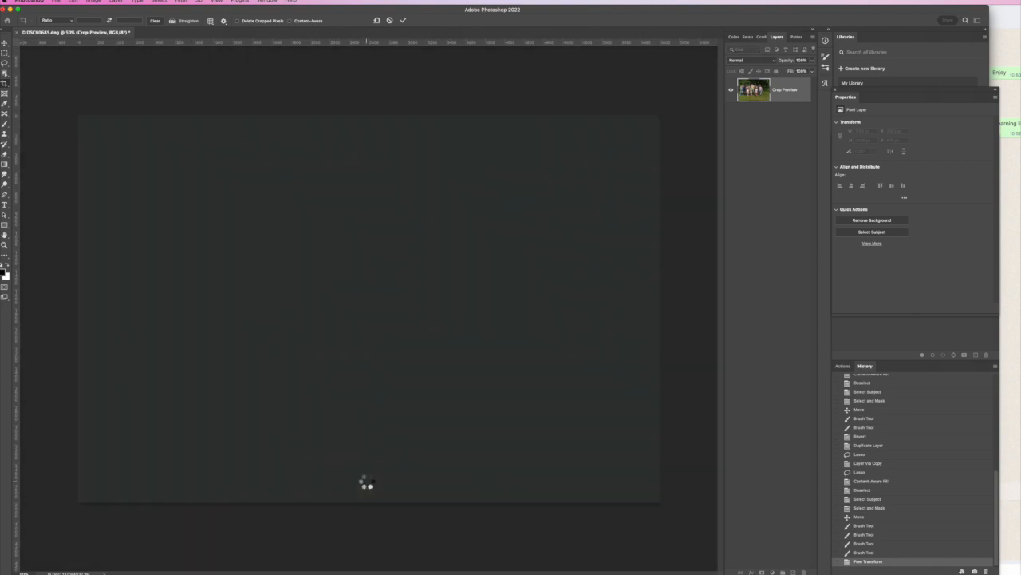
Step: Flatten the image into a single background layer, discarding the hidden layers
click(116, 2)
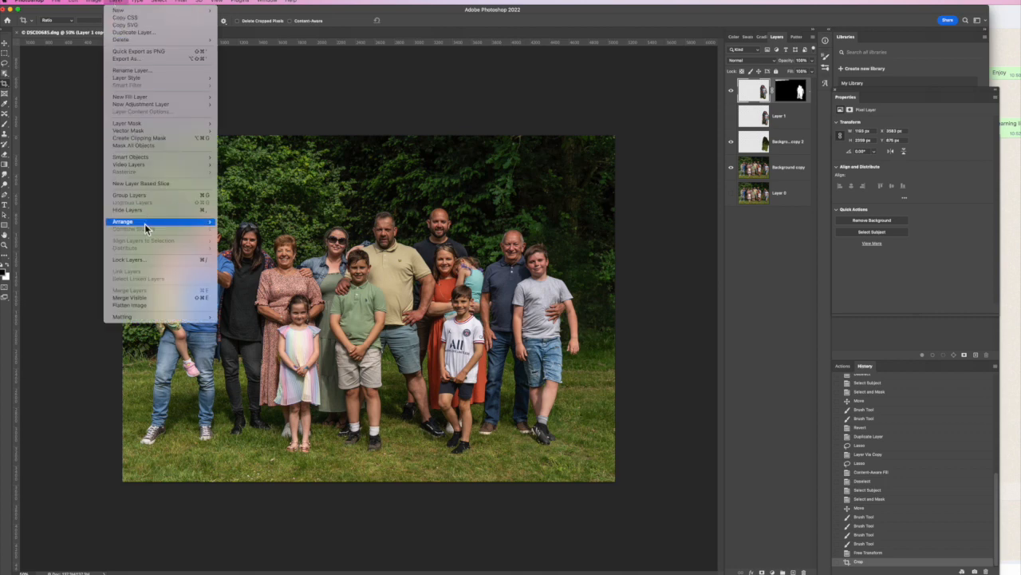
click(150, 306)
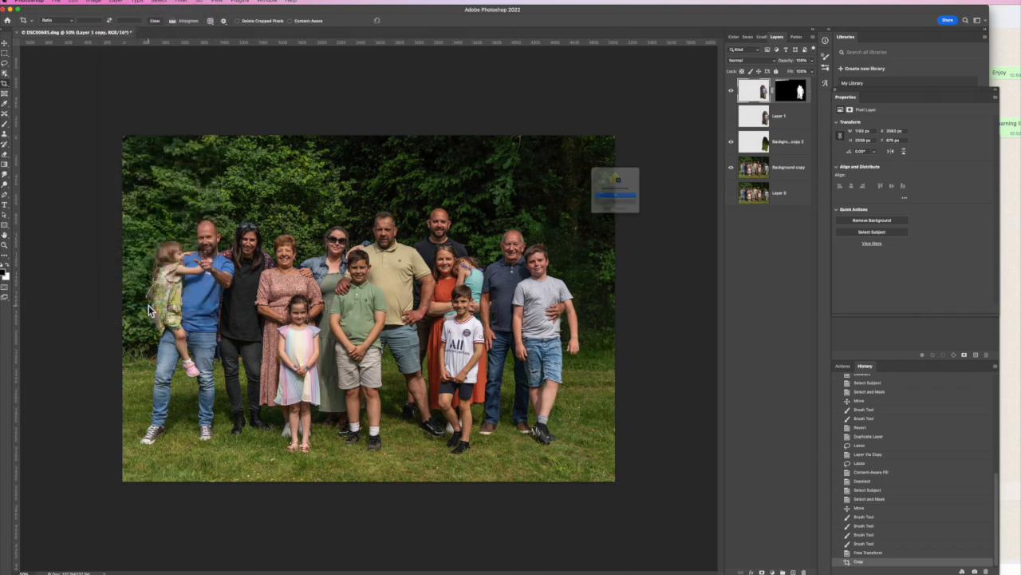
click(627, 205)
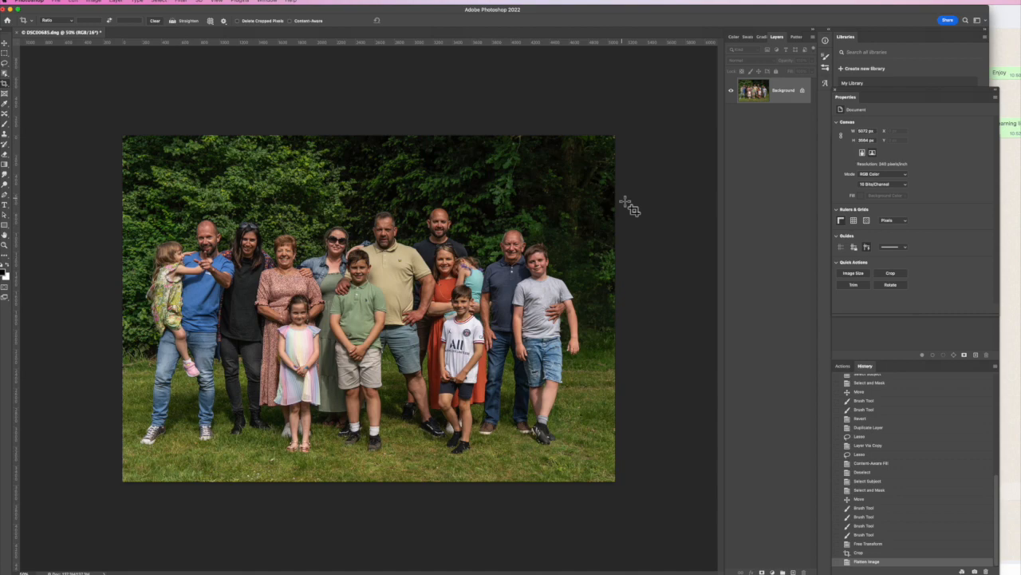